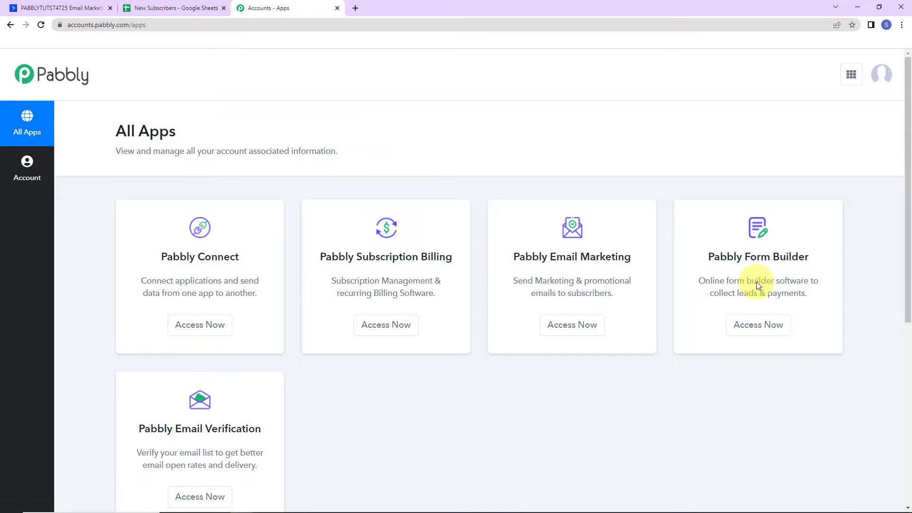
From the apps list, create a Pabbly Connect workflow named 'Add Subscribers to ActiveCampaign From New Rows in Google Sheets'.
{"action": "left_click", "coordinate": [199, 325]}
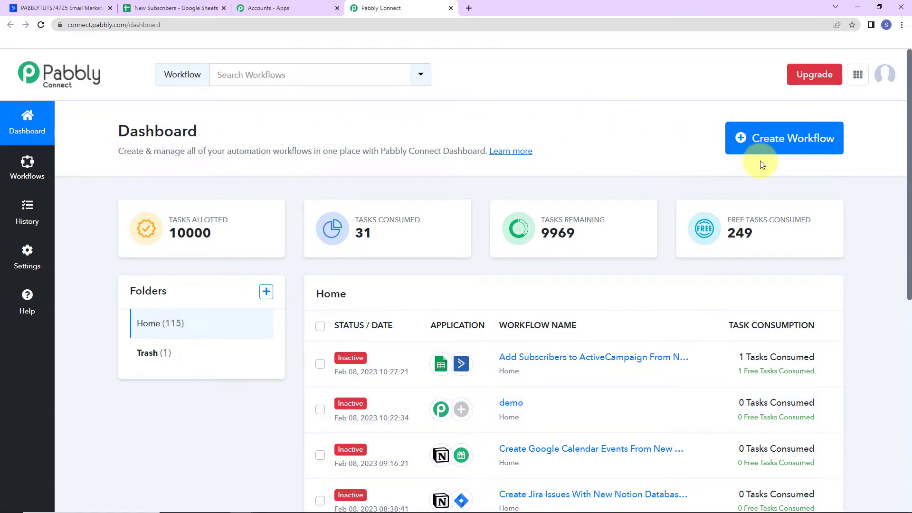
{"action": "left_click", "coordinate": [783, 148]}
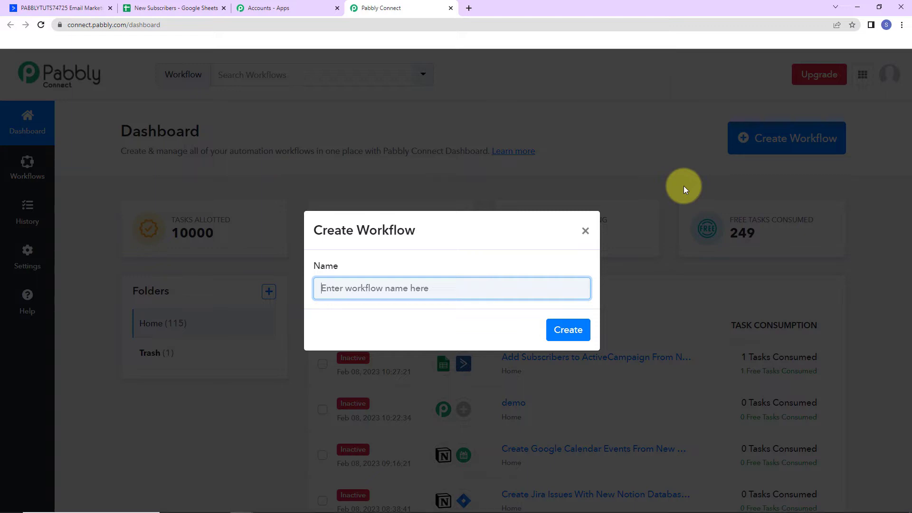
{"action": "key", "text": "ctrl+v"}
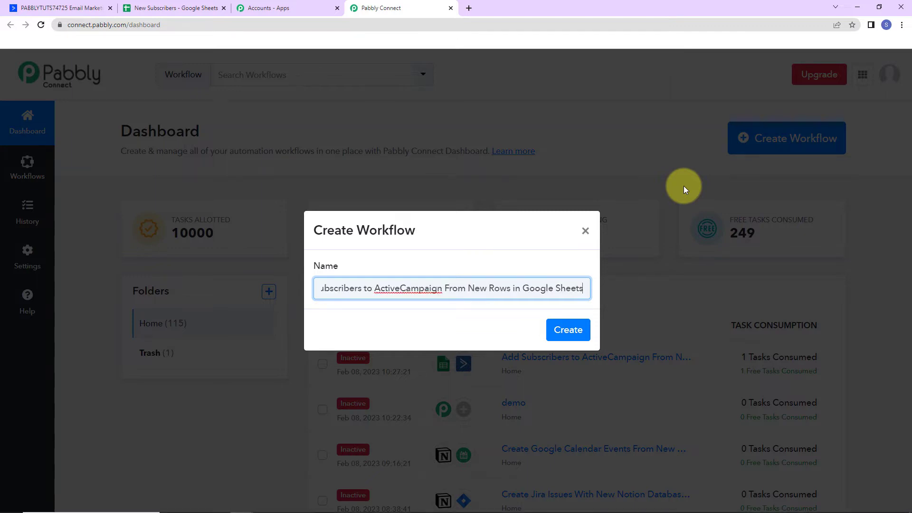
{"action": "left_click", "coordinate": [572, 330]}
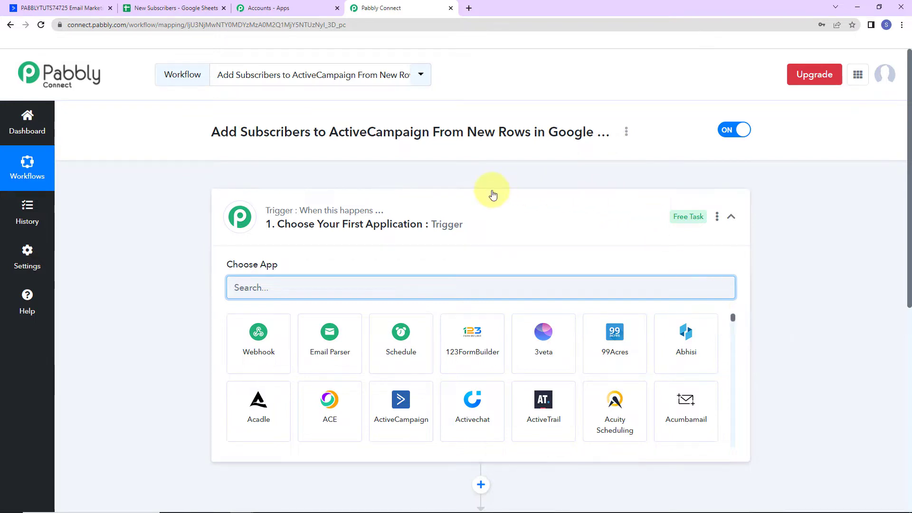
Search 'goog', choose Google Sheets as the trigger app, and list its trigger events.
{"action": "scroll", "coordinate": [509, 255], "scroll_direction": "down", "scroll_amount": 2}
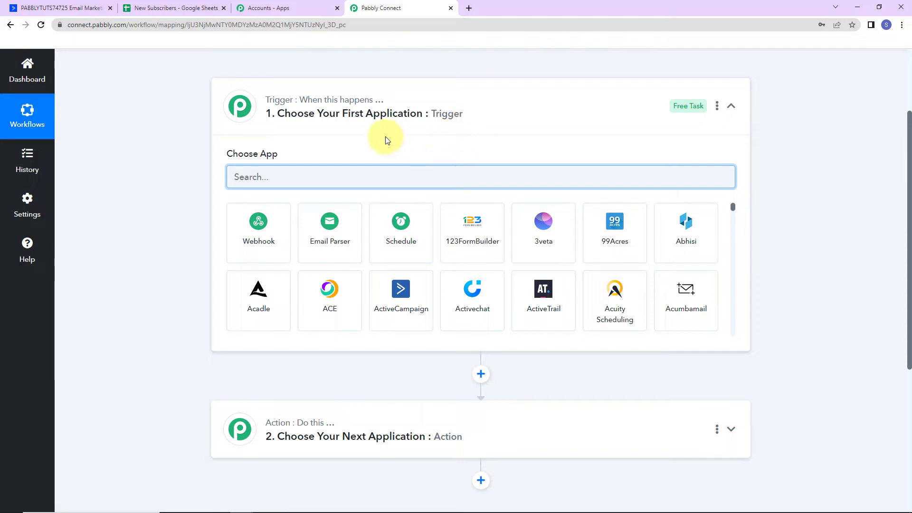
{"action": "type", "text": "goog"}
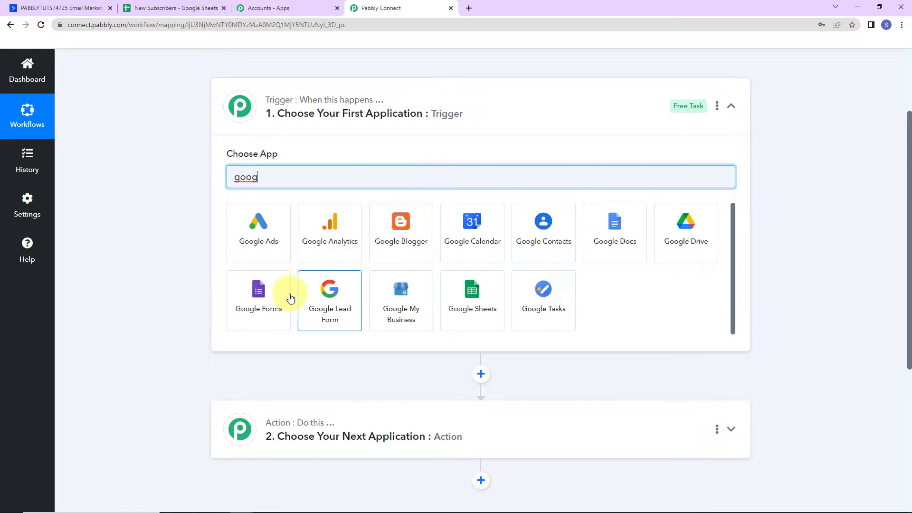
{"action": "left_click", "coordinate": [470, 289]}
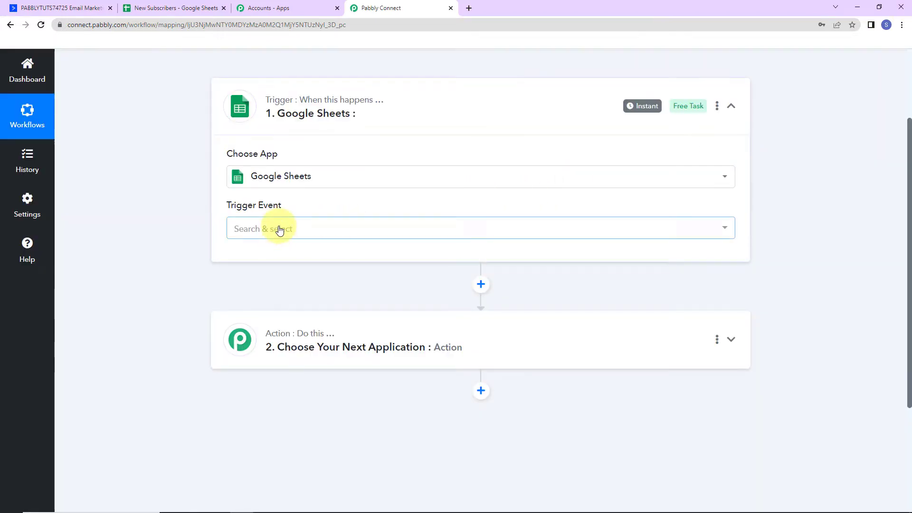
{"action": "left_click", "coordinate": [279, 230]}
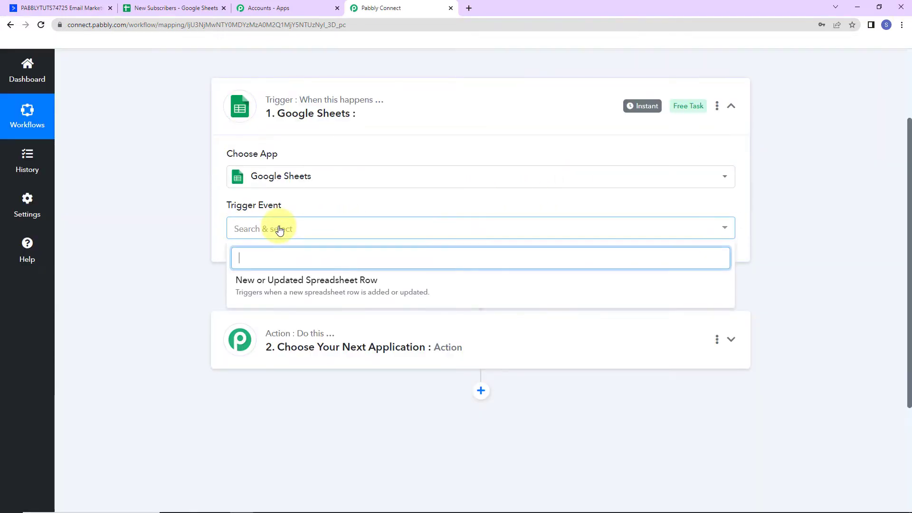
Set the trigger event to New or Updated Spreadsheet Row, review the webhook steps, and go to the New Subscribers sheet.
{"action": "left_click", "coordinate": [279, 285]}
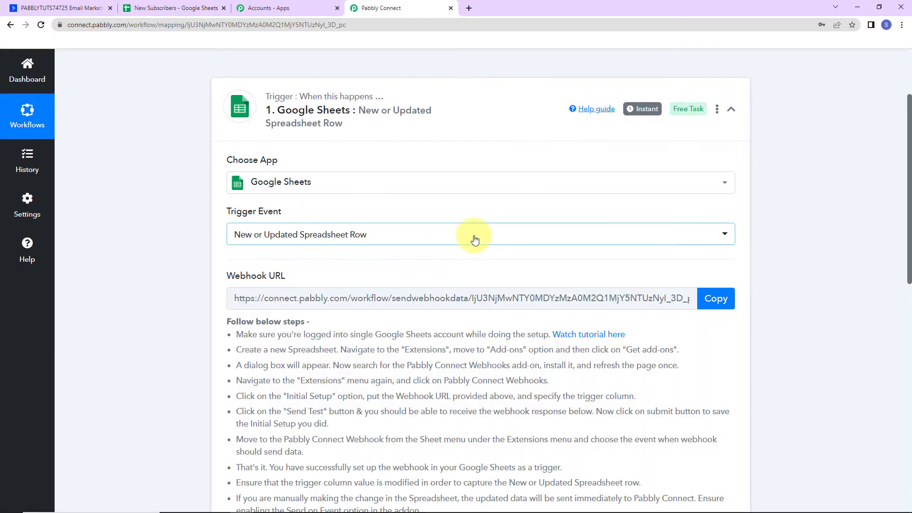
{"action": "scroll", "coordinate": [472, 238], "scroll_direction": "down", "scroll_amount": 2}
{"action": "left_click_drag", "start_coordinate": [218, 172], "coordinate": [304, 167]}
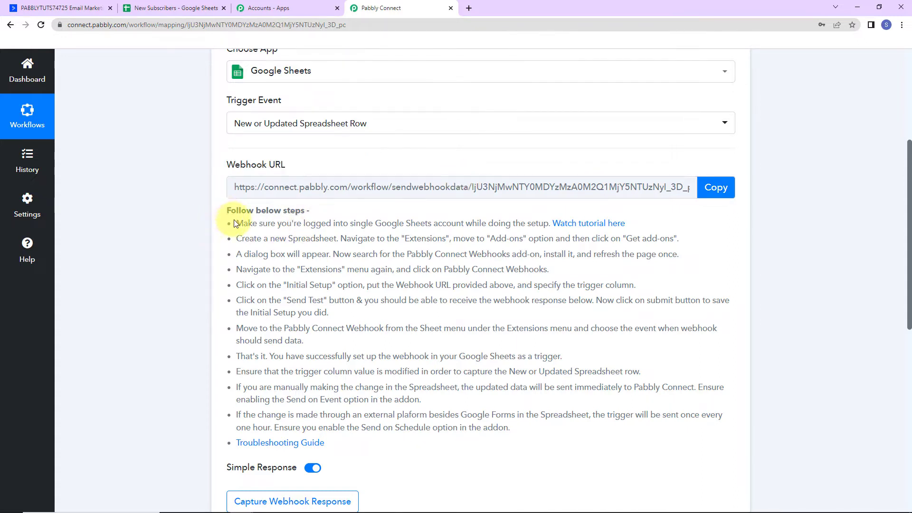
{"action": "left_click_drag", "start_coordinate": [234, 220], "coordinate": [540, 429]}
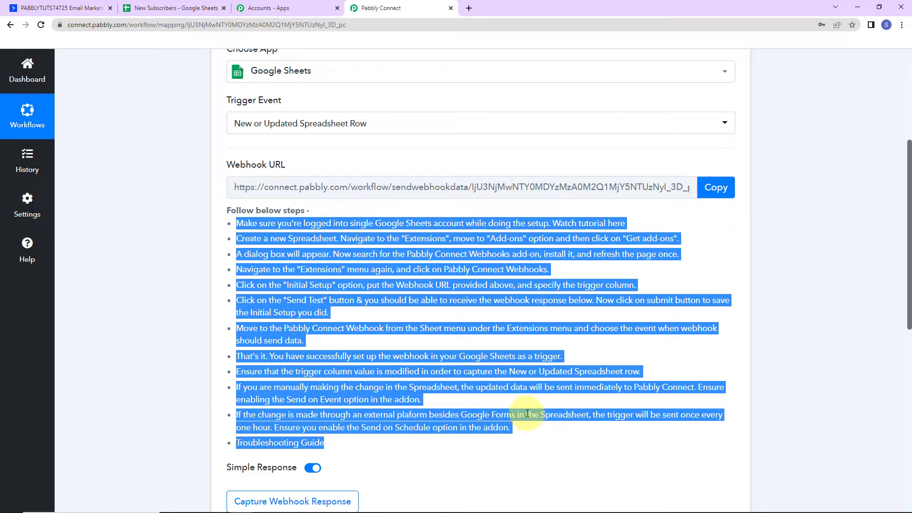
{"action": "left_click", "coordinate": [156, 8]}
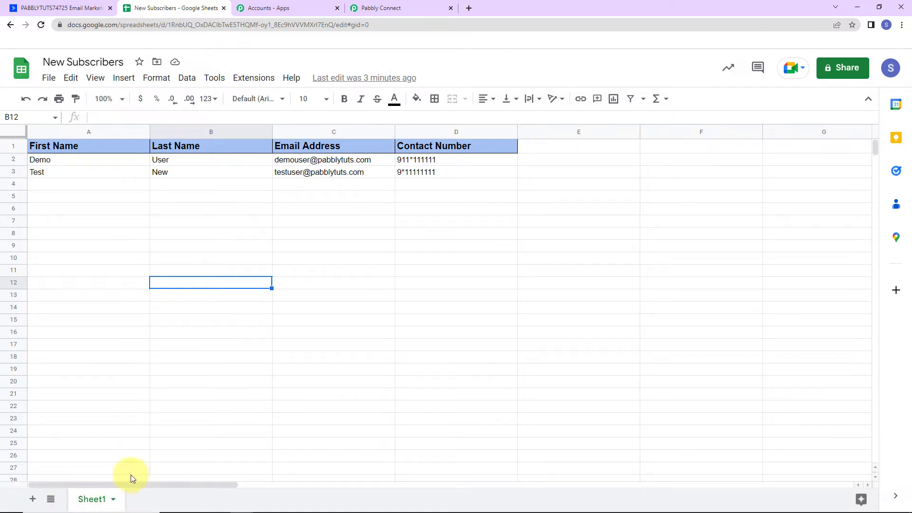
Confirm through Get add-ons that Pabbly Connect Webhooks is installed, then reload the spreadsheet.
{"action": "left_click", "coordinate": [256, 80]}
{"action": "mouse_move", "coordinate": [264, 97]}
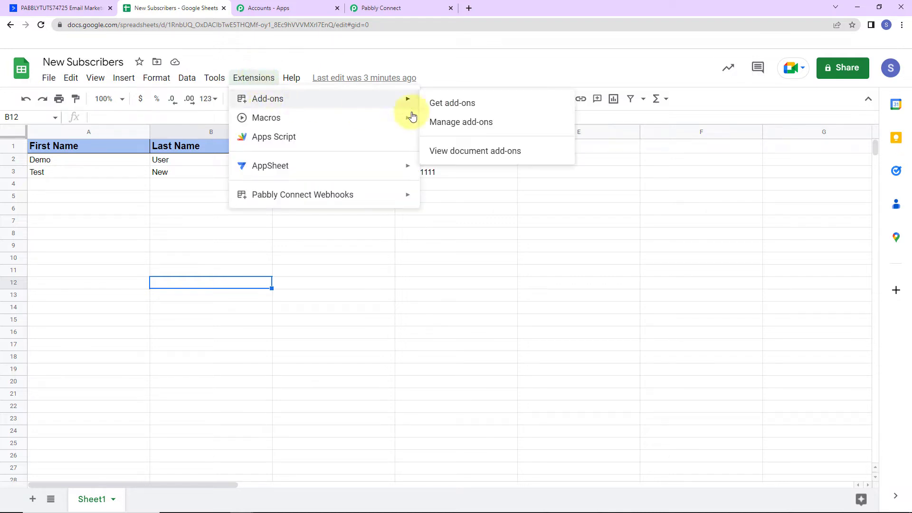
{"action": "left_click", "coordinate": [487, 111]}
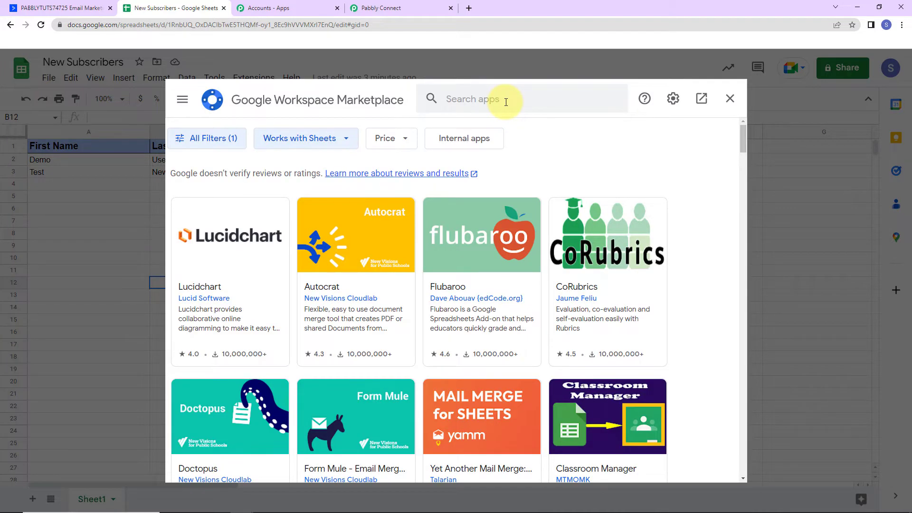
{"action": "left_click", "coordinate": [506, 102]}
{"action": "type", "text": "Pabbl"}
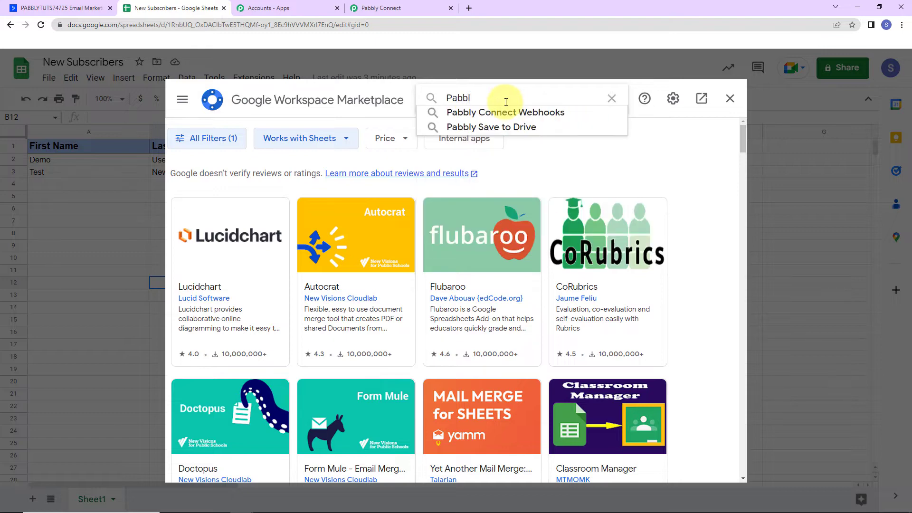
{"action": "left_click", "coordinate": [506, 112]}
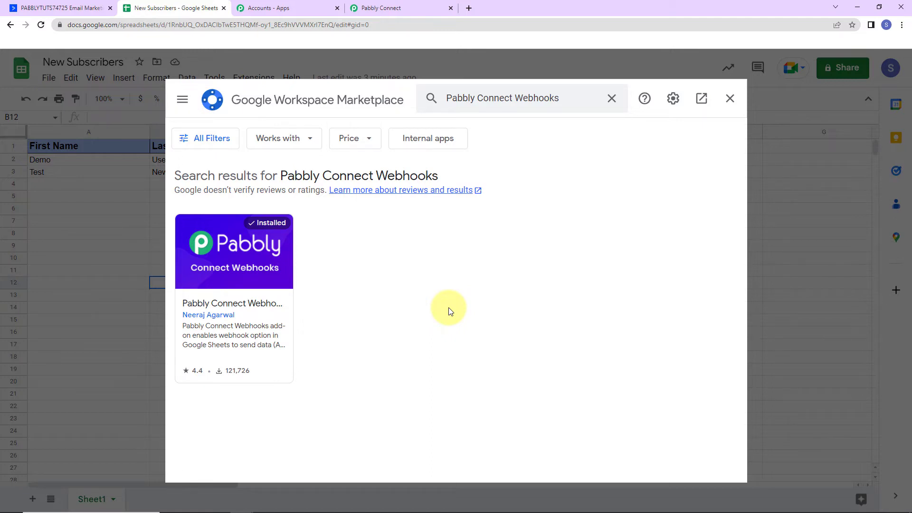
{"action": "left_click", "coordinate": [729, 99]}
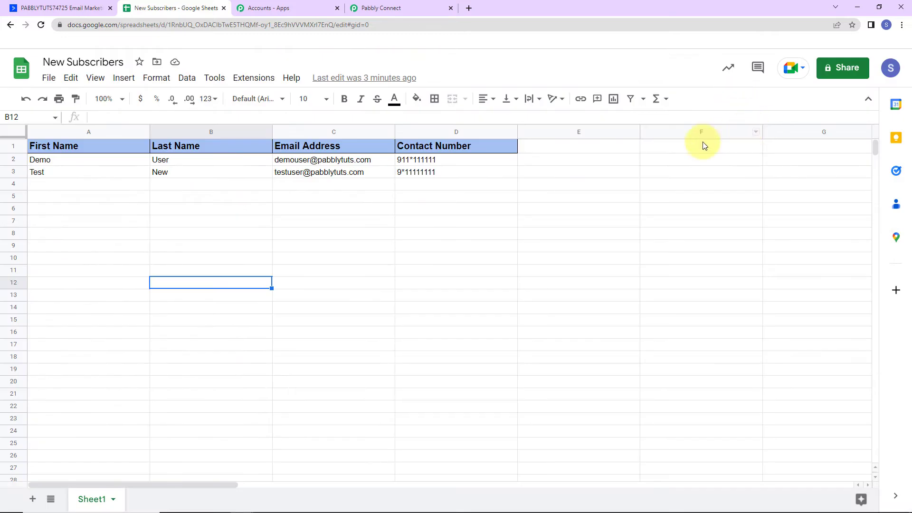
{"action": "left_click", "coordinate": [41, 24]}
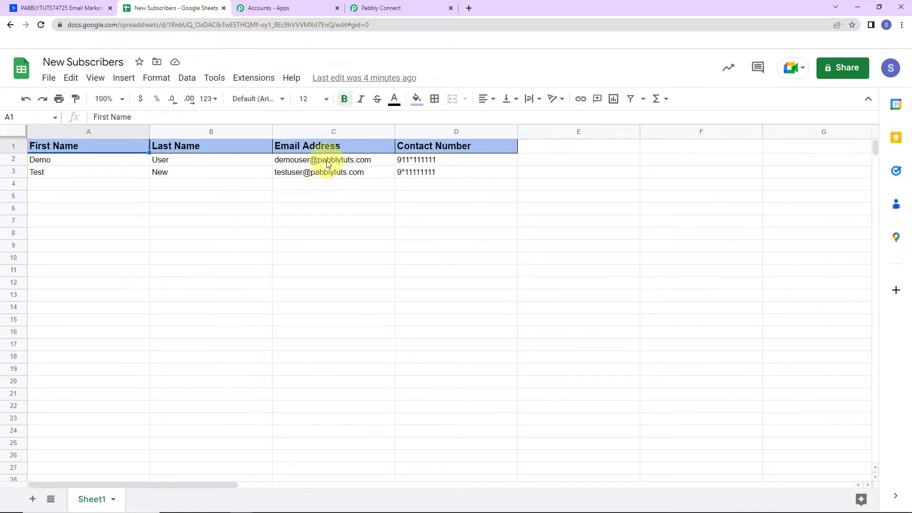
Open the Pabbly webhooks Initial Setup and paste in the workflow's webhook URL.
{"action": "left_click", "coordinate": [255, 78]}
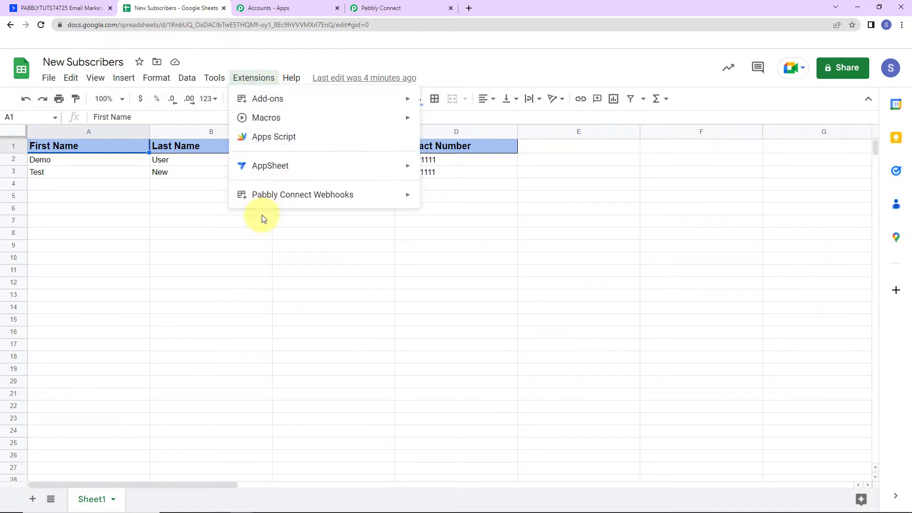
{"action": "mouse_move", "coordinate": [305, 198]}
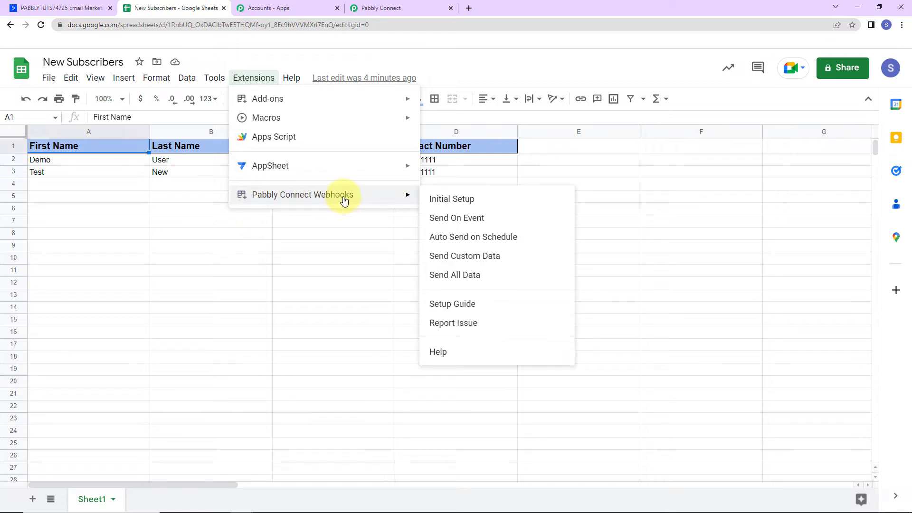
{"action": "left_click", "coordinate": [468, 199]}
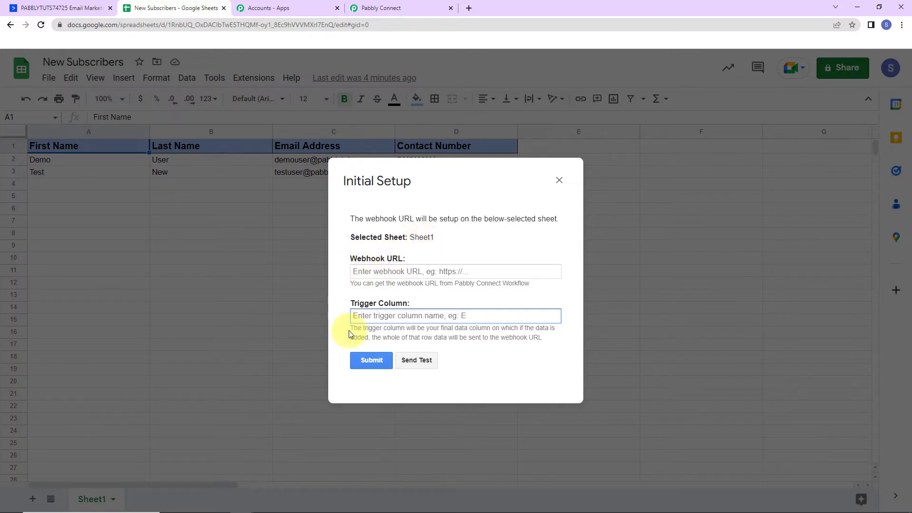
{"action": "left_click", "coordinate": [410, 8]}
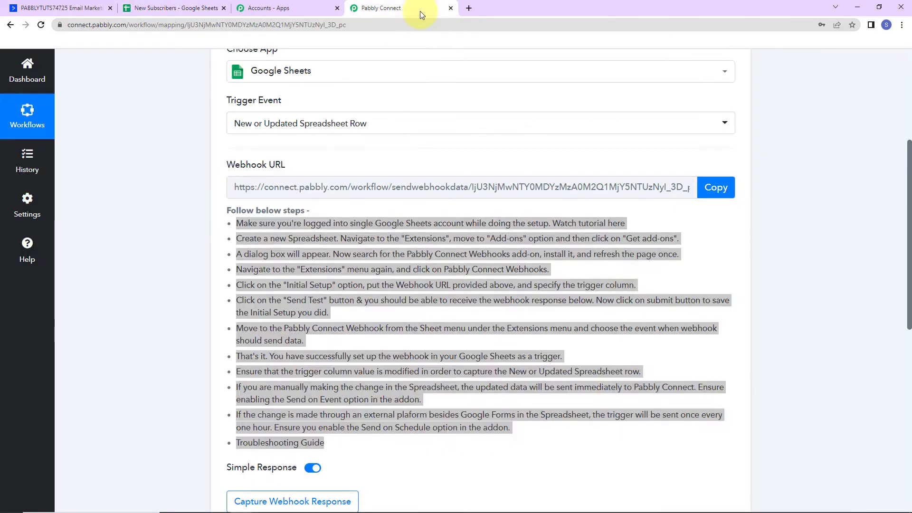
{"action": "left_click", "coordinate": [716, 188]}
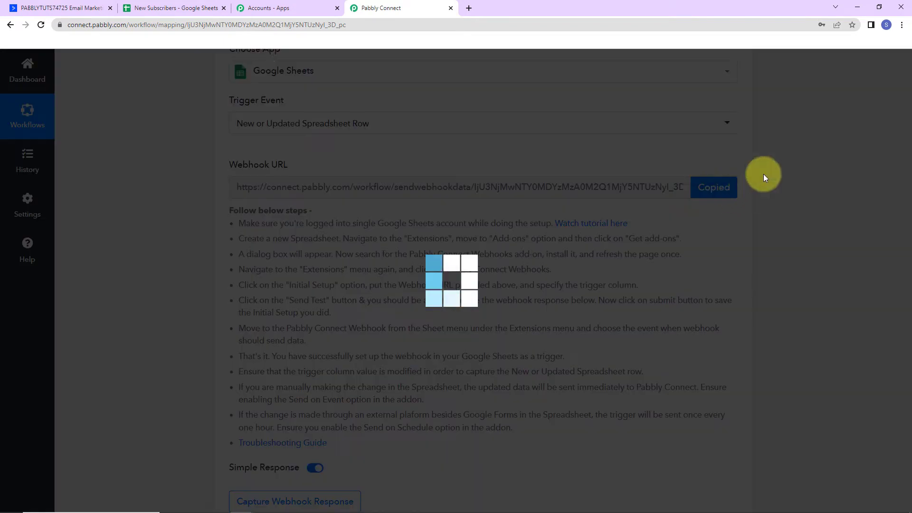
{"action": "left_click", "coordinate": [152, 8]}
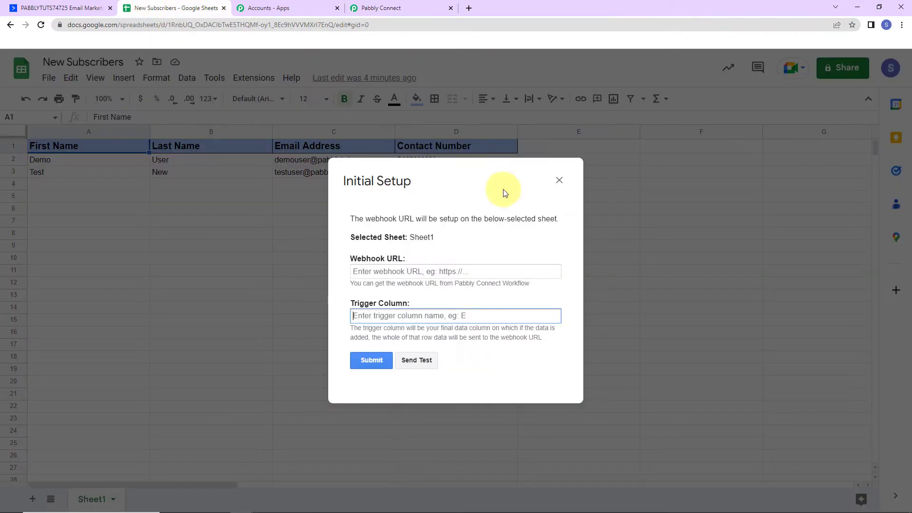
{"action": "left_click", "coordinate": [449, 268]}
{"action": "key", "text": "ctrl+v"}
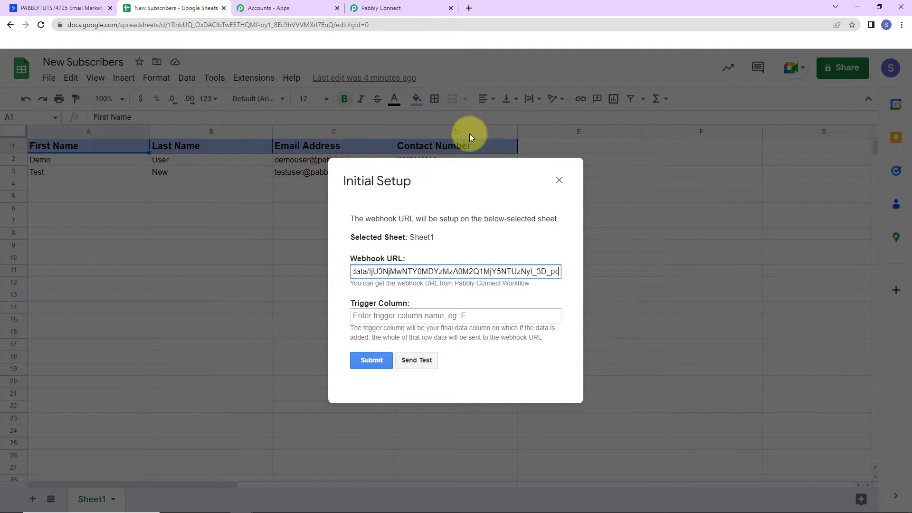
Set trigger column D, send a test row, and submit the Sheet1 webhook setup.
{"action": "left_click", "coordinate": [401, 315]}
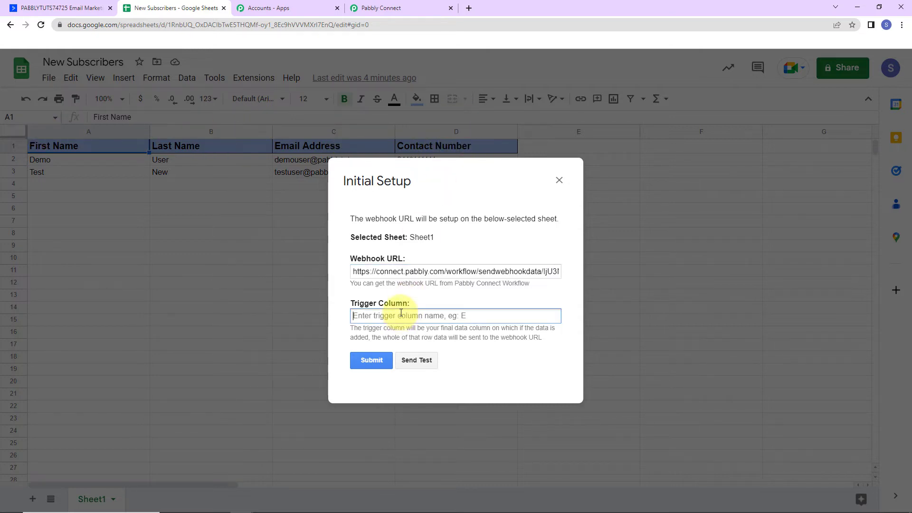
{"action": "type", "text": "D"}
{"action": "left_click", "coordinate": [417, 360]}
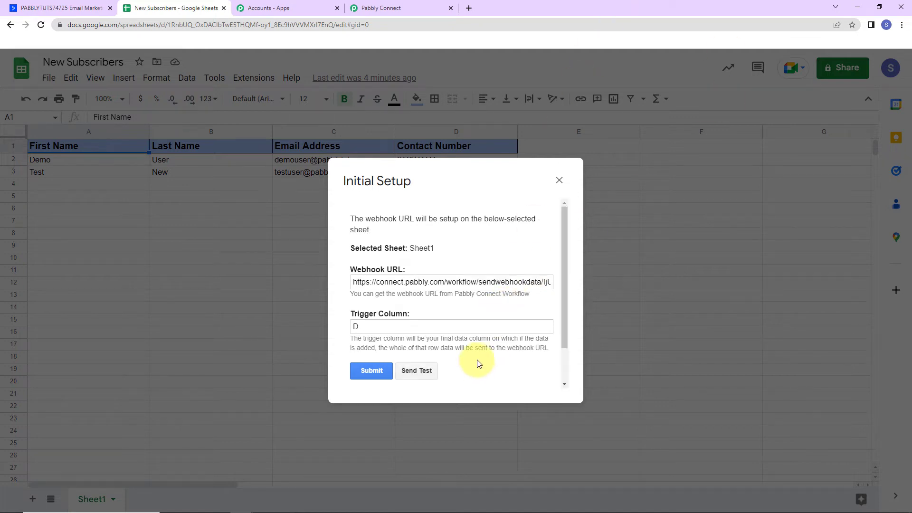
{"action": "scroll", "coordinate": [477, 361], "scroll_direction": "down", "scroll_amount": 1}
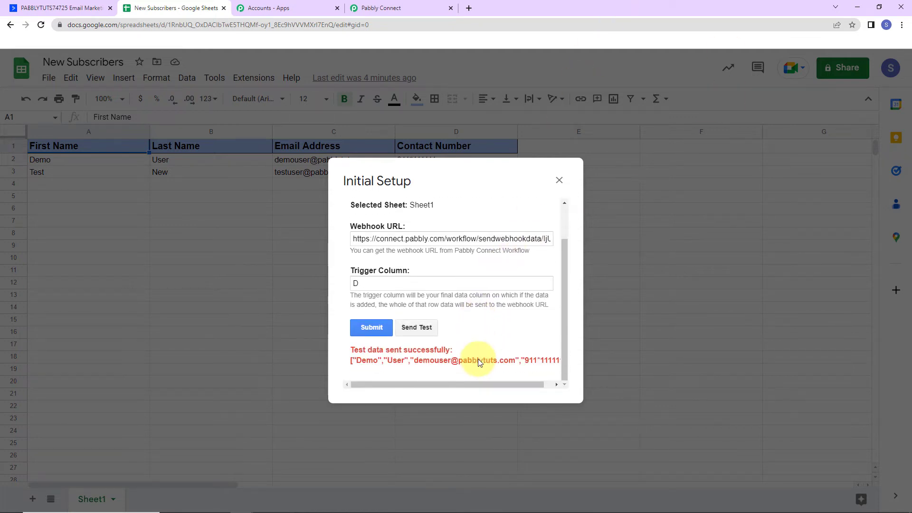
{"action": "left_click", "coordinate": [374, 333]}
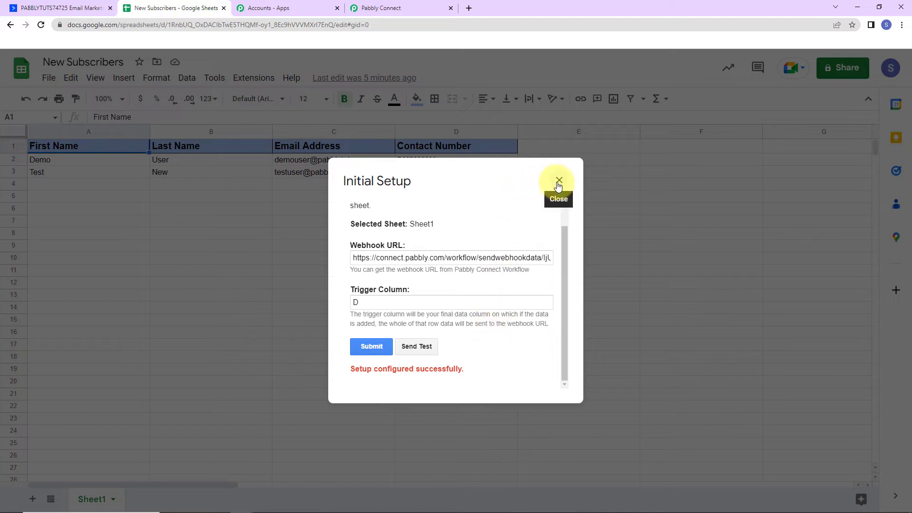
{"action": "key", "text": "Escape"}
{"action": "left_click", "coordinate": [254, 78]}
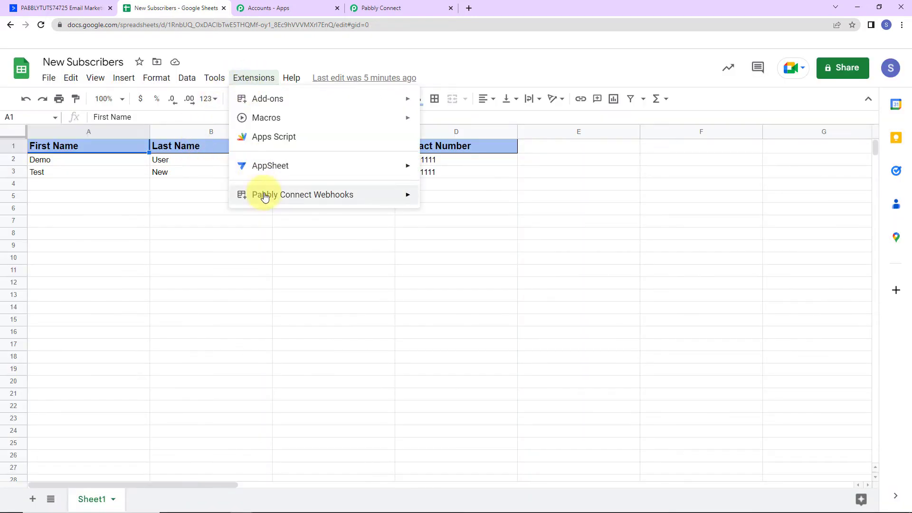
Turn on Send On Event for Pabbly Connect Webhooks, then view the captured response in the workflow.
{"action": "mouse_move", "coordinate": [268, 202]}
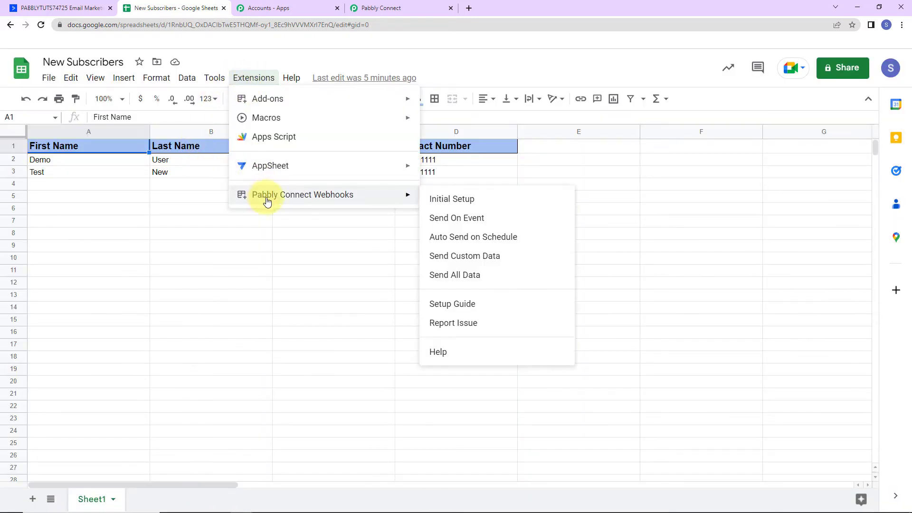
{"action": "left_click", "coordinate": [452, 220]}
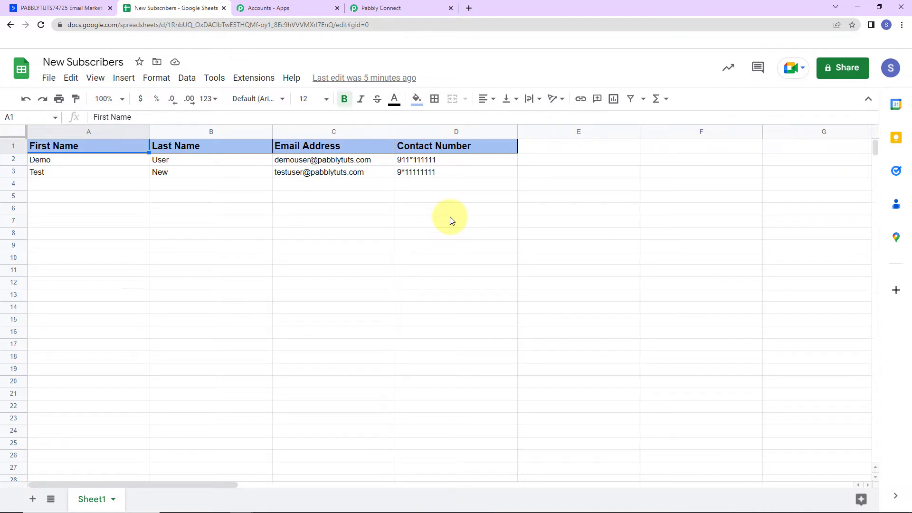
{"action": "left_click", "coordinate": [379, 7]}
{"action": "scroll", "coordinate": [814, 232], "scroll_direction": "down", "scroll_amount": 7}
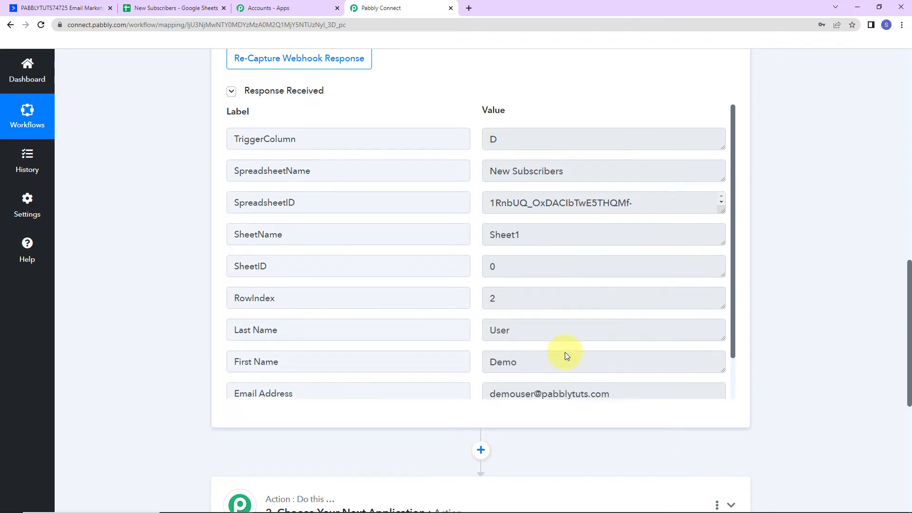
{"action": "scroll", "coordinate": [566, 352], "scroll_direction": "down", "scroll_amount": 1}
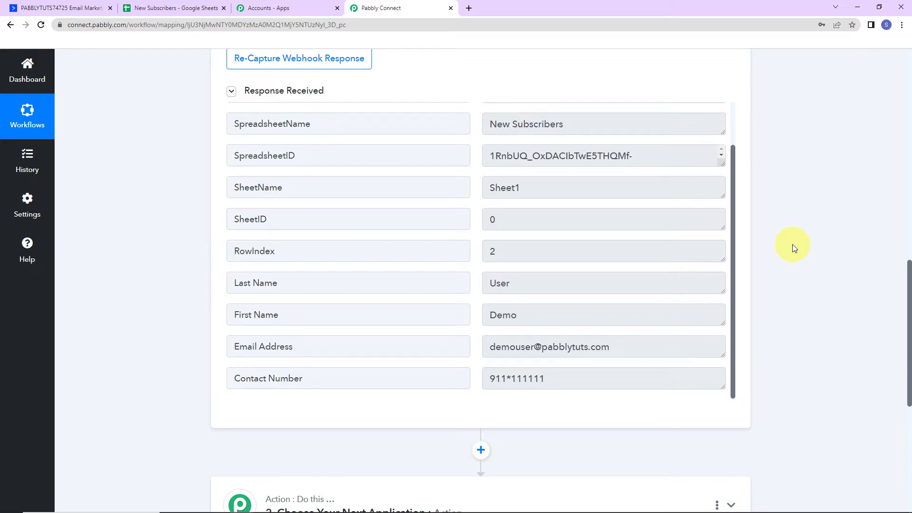
{"action": "scroll", "coordinate": [876, 224], "scroll_direction": "down", "scroll_amount": 5}
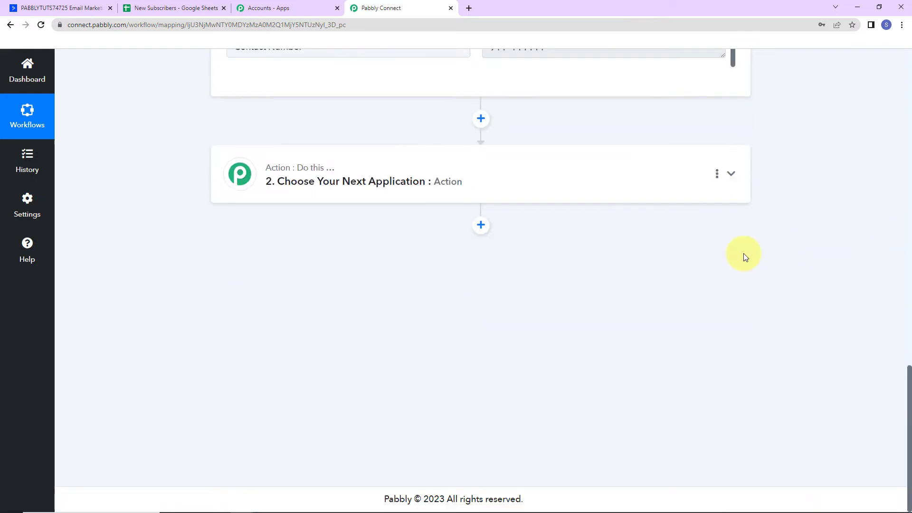
Set the action step to ActiveCampaign with the Create or Update Contact event.
{"action": "left_click", "coordinate": [295, 180]}
{"action": "left_click", "coordinate": [312, 241]}
{"action": "type", "text": "active"}
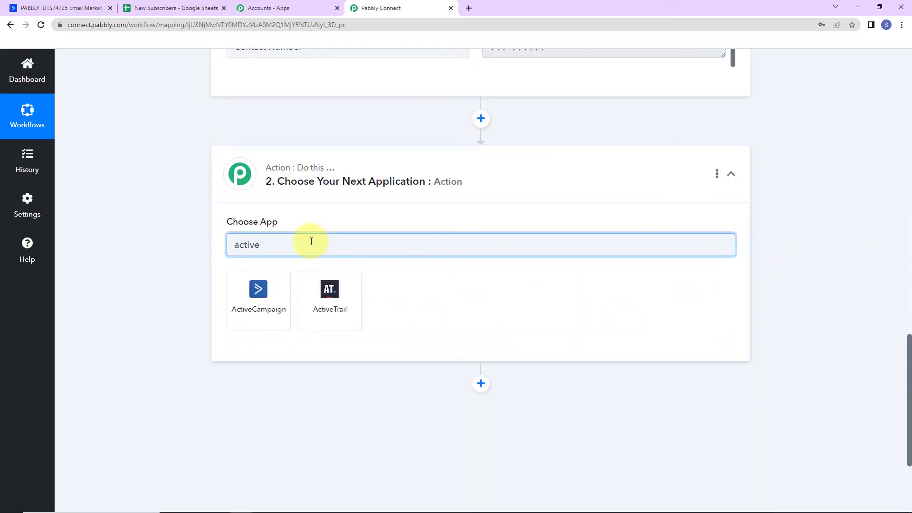
{"action": "left_click", "coordinate": [270, 287]}
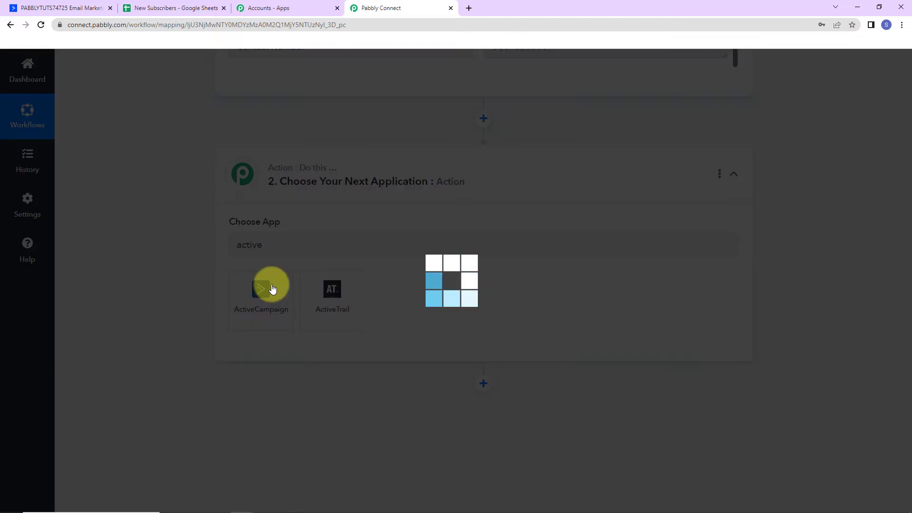
{"action": "left_click", "coordinate": [265, 299]}
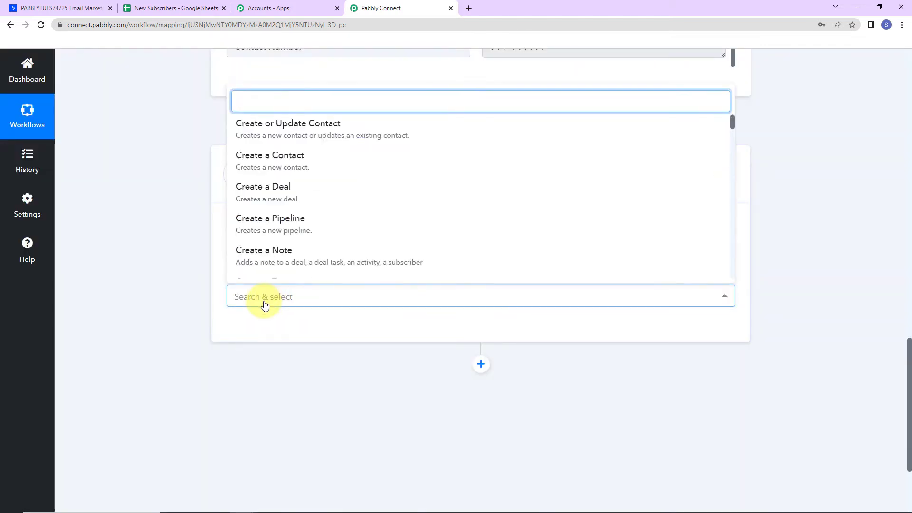
{"action": "left_click", "coordinate": [284, 135]}
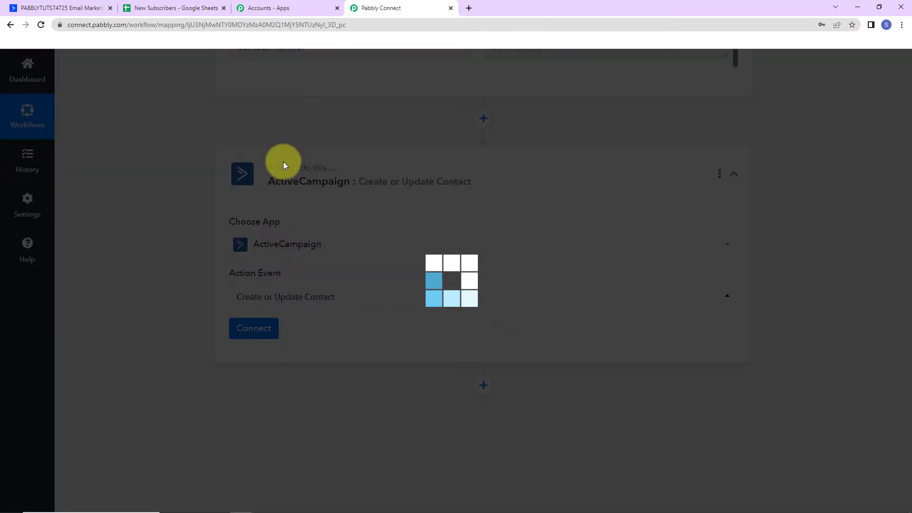
Start adding a new ActiveCampaign account connection, then go to the ActiveCampaign dashboard.
{"action": "left_click", "coordinate": [253, 328]}
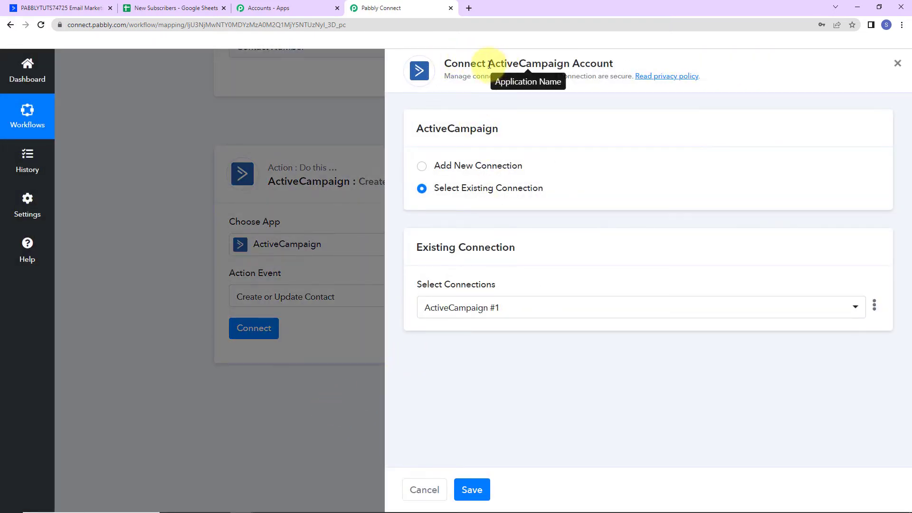
{"action": "left_click_drag", "start_coordinate": [490, 65], "coordinate": [616, 68]}
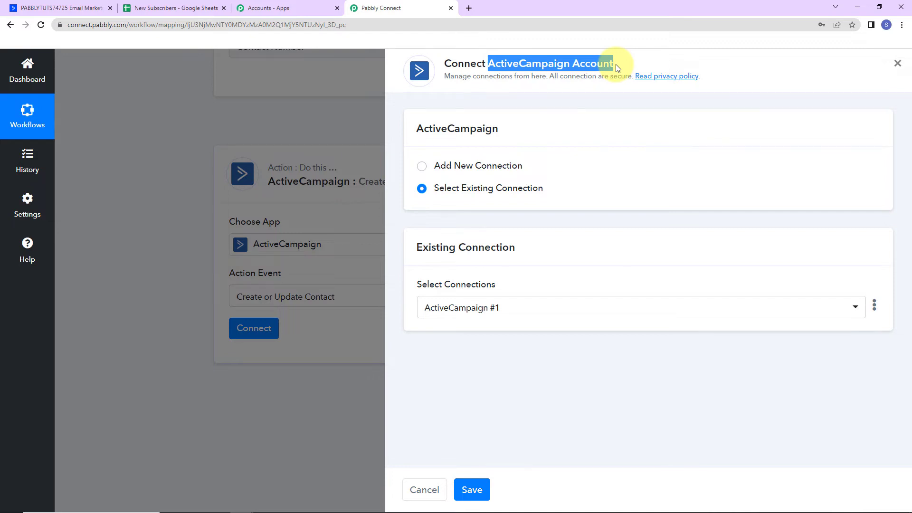
{"action": "left_click", "coordinate": [423, 169]}
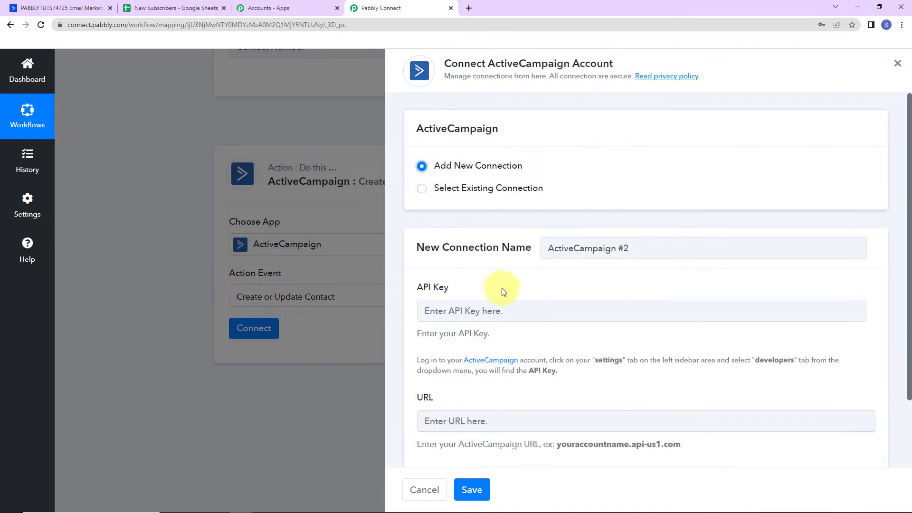
{"action": "scroll", "coordinate": [612, 278], "scroll_direction": "down", "scroll_amount": 2}
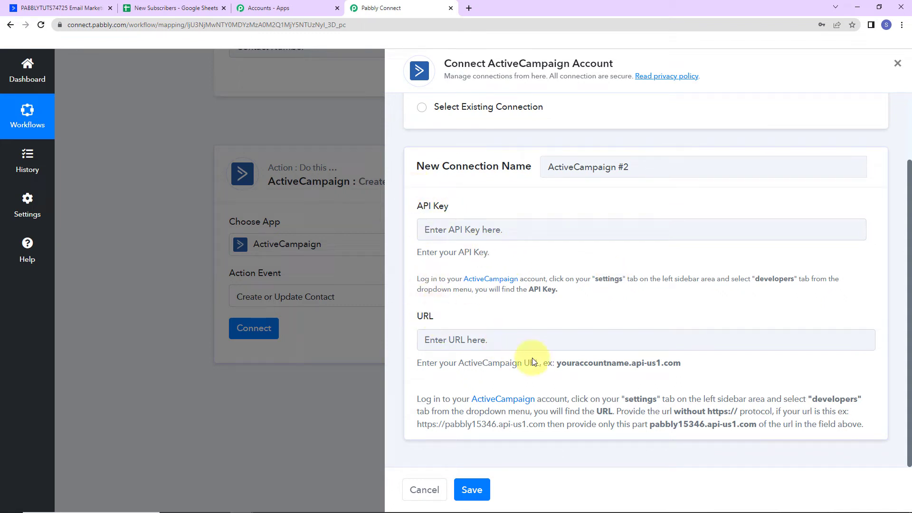
{"action": "left_click", "coordinate": [50, 9]}
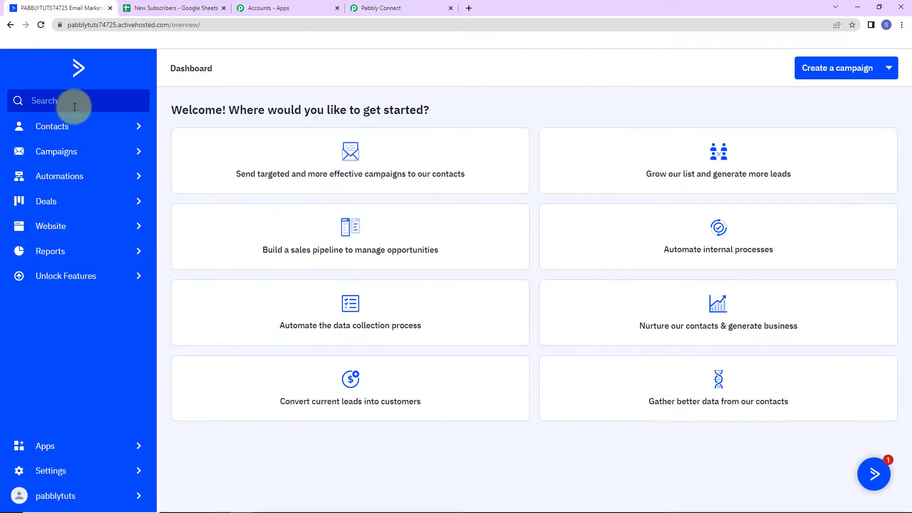
Copy the API URL from ActiveCampaign's Settings > Developer page and return to Pabbly Connect.
{"action": "left_click", "coordinate": [53, 471]}
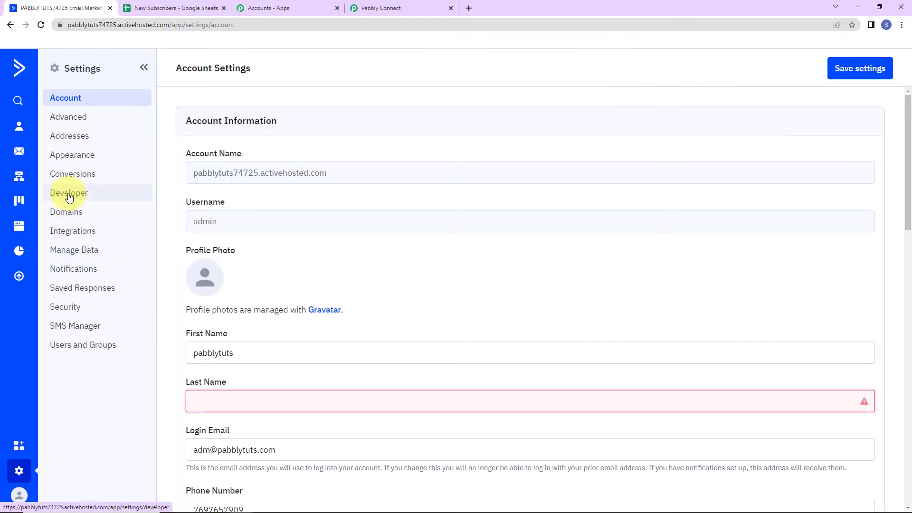
{"action": "left_click", "coordinate": [76, 194]}
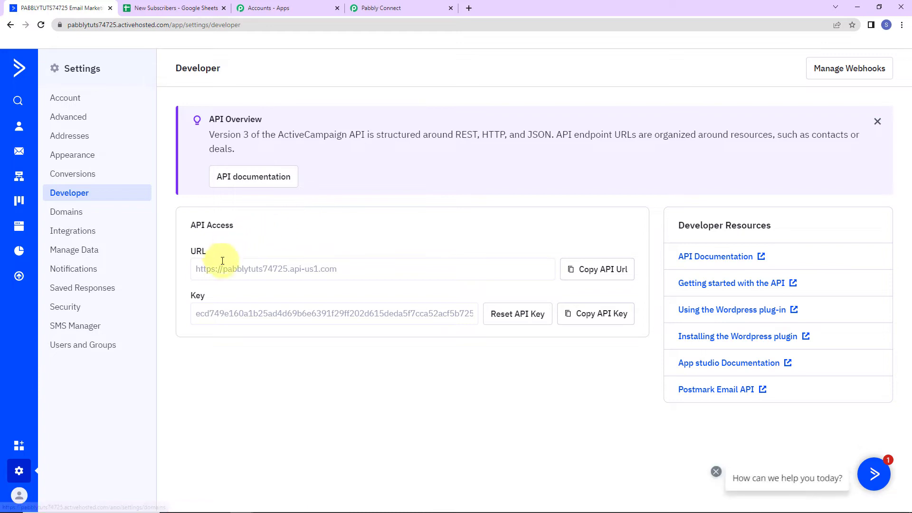
{"action": "left_click", "coordinate": [597, 269]}
{"action": "left_click", "coordinate": [375, 8]}
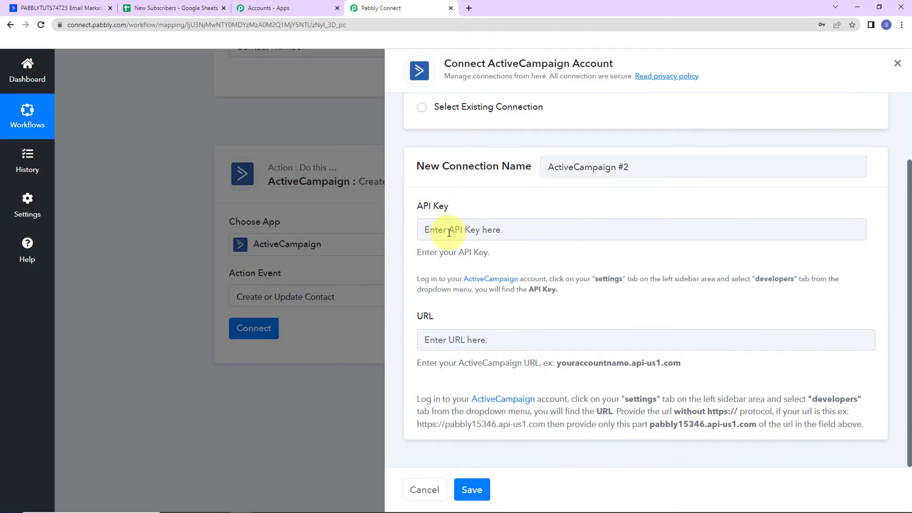
{"action": "left_click", "coordinate": [461, 337]}
{"action": "key", "text": "ctrl+v"}
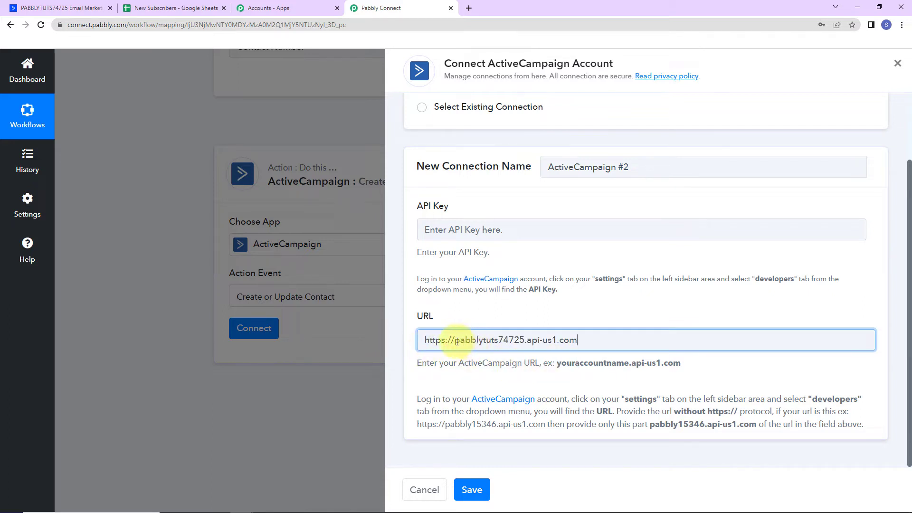
{"action": "left_click_drag", "start_coordinate": [456, 340], "coordinate": [381, 338]}
{"action": "key", "text": "BackSpace"}
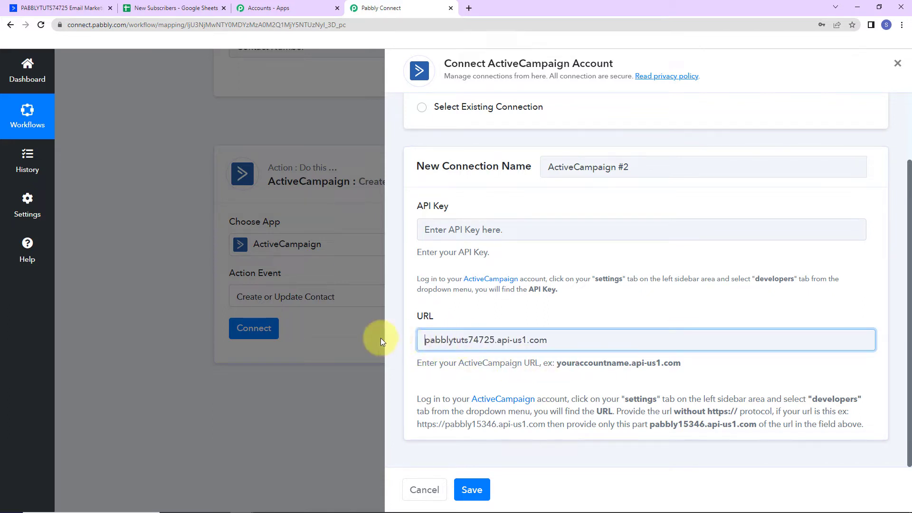
Copy the ActiveCampaign API key into the API Key field and save the connection.
{"action": "left_click", "coordinate": [67, 8]}
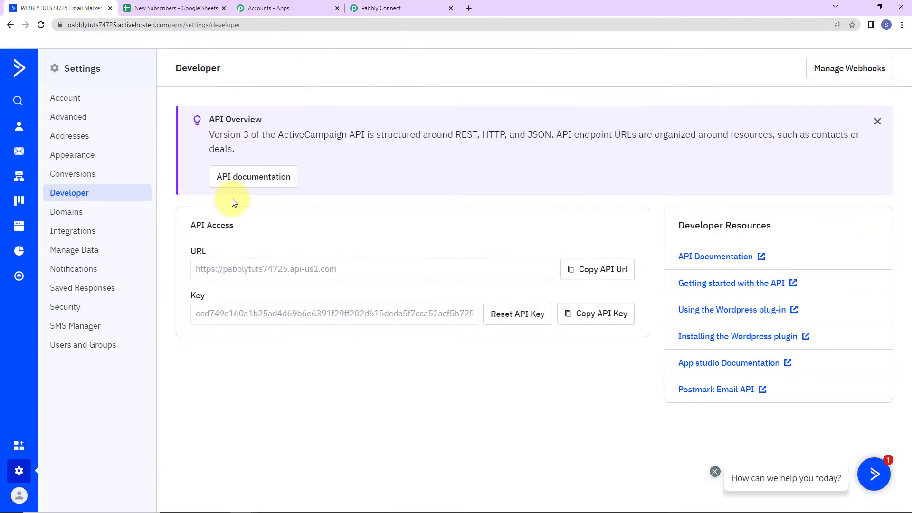
{"action": "left_click", "coordinate": [596, 314]}
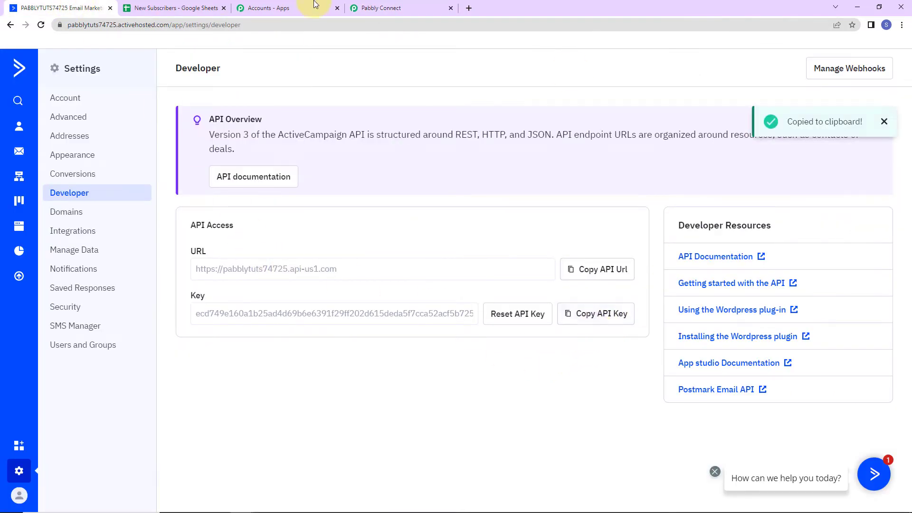
{"action": "left_click", "coordinate": [376, 8]}
{"action": "left_click", "coordinate": [454, 234]}
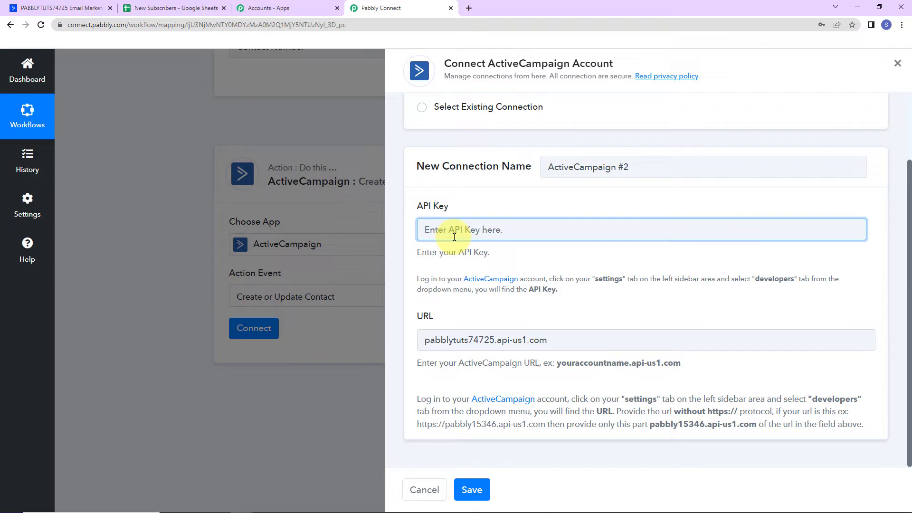
{"action": "key", "text": "ctrl+v"}
{"action": "left_click", "coordinate": [478, 495]}
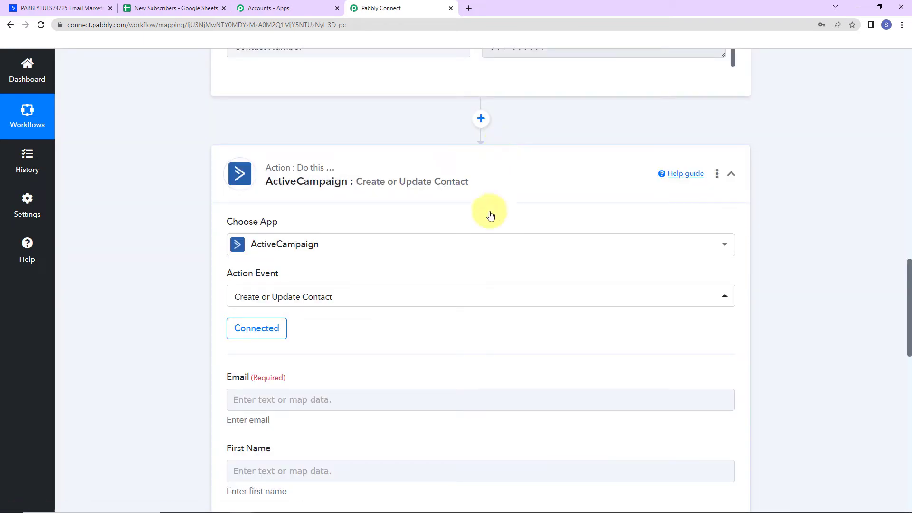
Map the ActiveCampaign Email field to Email Address from the Google Sheets step 1 data.
{"action": "scroll", "coordinate": [489, 238], "scroll_direction": "down", "scroll_amount": 7}
{"action": "scroll", "coordinate": [403, 205], "scroll_direction": "up", "scroll_amount": 2}
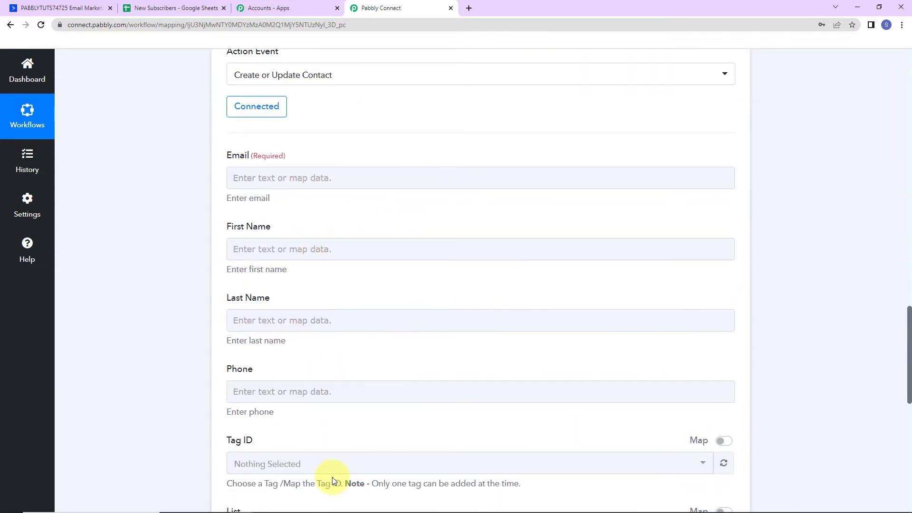
{"action": "left_click", "coordinate": [324, 177]}
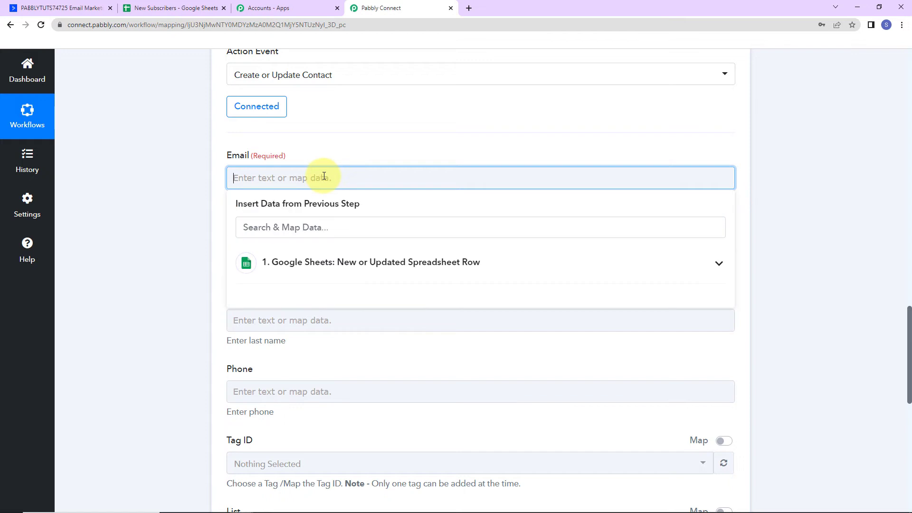
{"action": "left_click", "coordinate": [416, 262]}
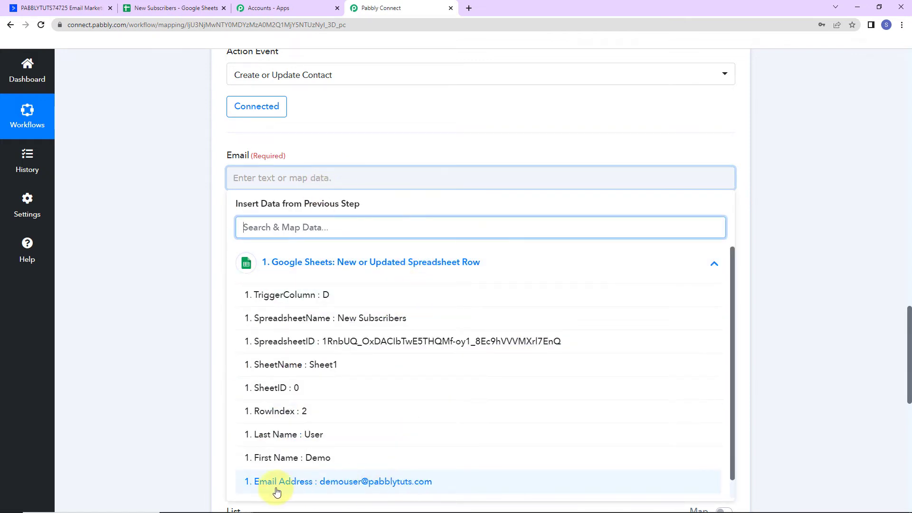
{"action": "left_click", "coordinate": [323, 482]}
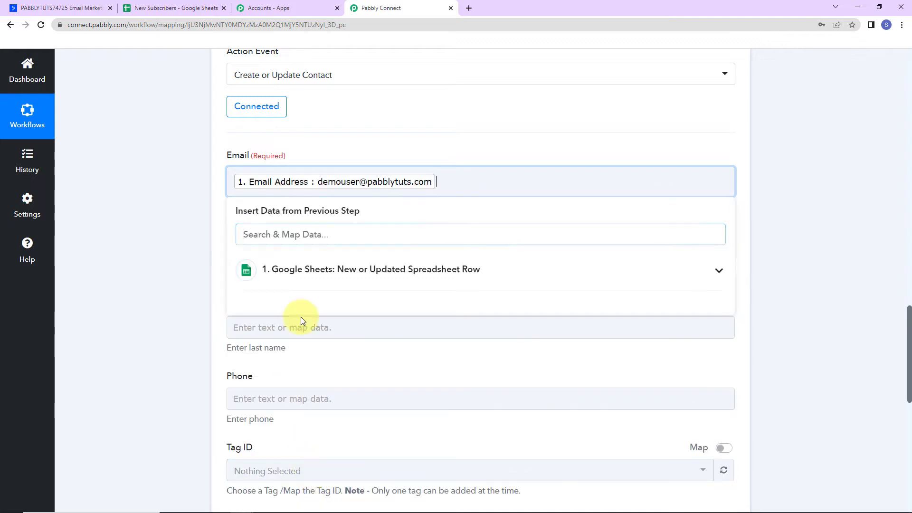
{"action": "left_click", "coordinate": [206, 197]}
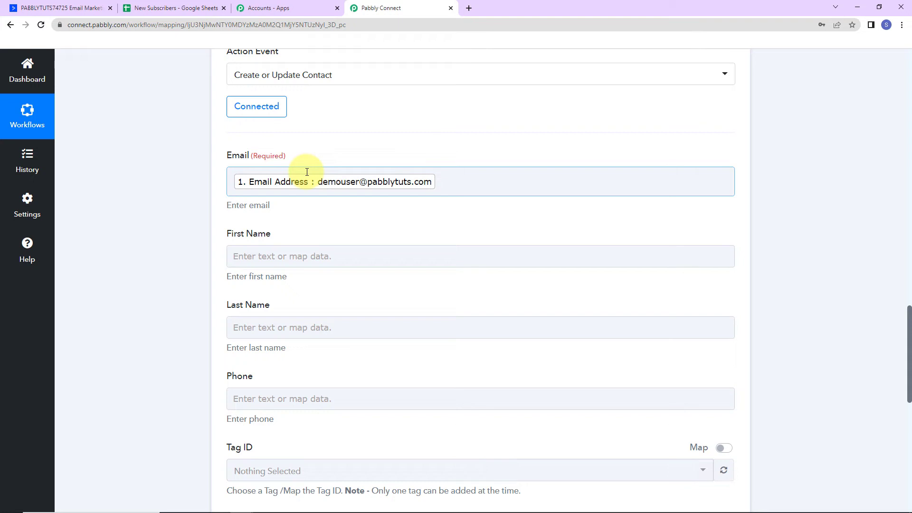
Map First Name and Last Name to the Google Sheets row's First Name and Last Name values.
{"action": "left_click", "coordinate": [275, 255]}
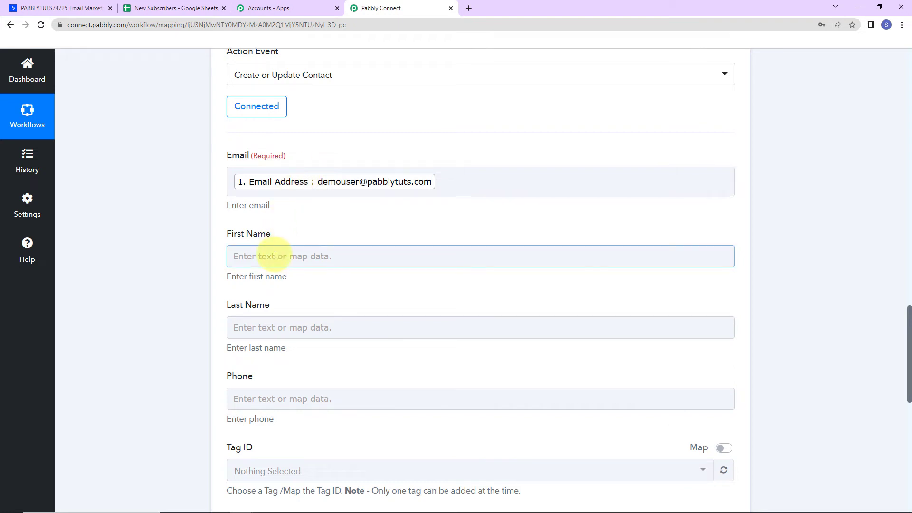
{"action": "left_click", "coordinate": [275, 255]}
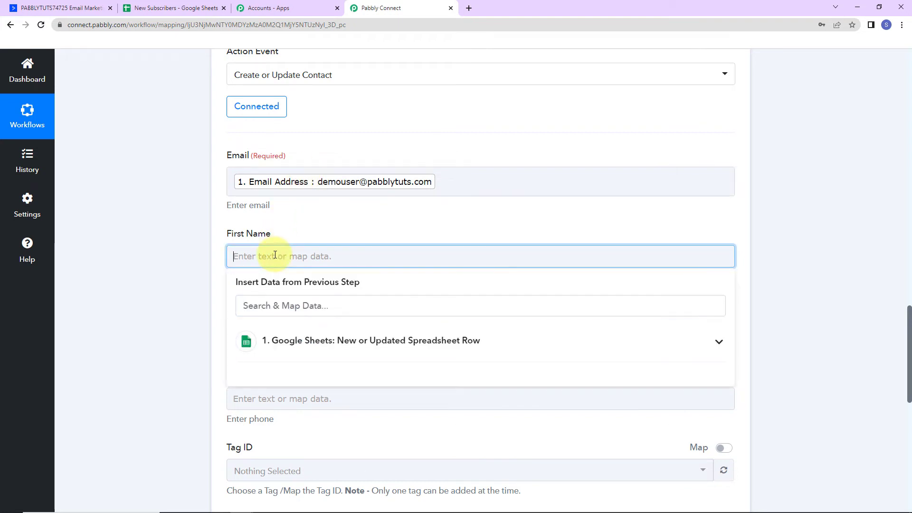
{"action": "left_click", "coordinate": [305, 343]}
{"action": "scroll", "coordinate": [402, 463], "scroll_direction": "down", "scroll_amount": 2}
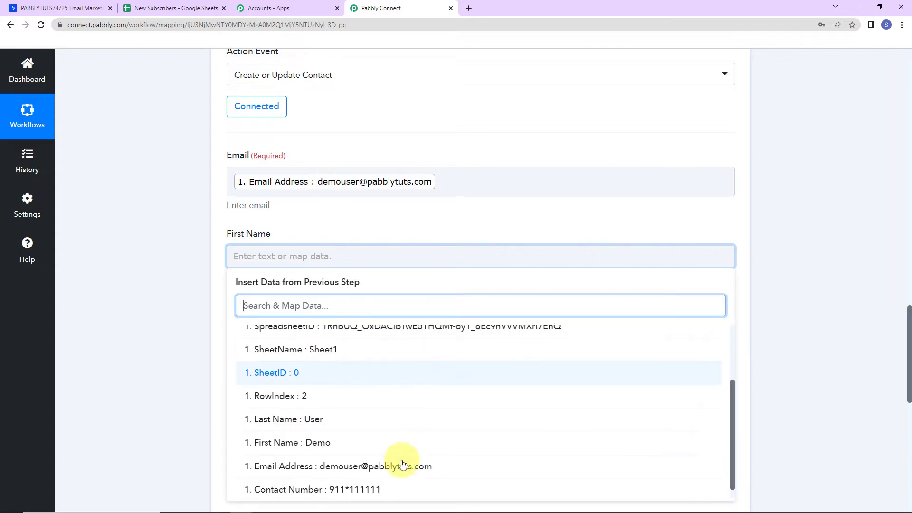
{"action": "left_click", "coordinate": [326, 449]}
{"action": "left_click", "coordinate": [171, 342]}
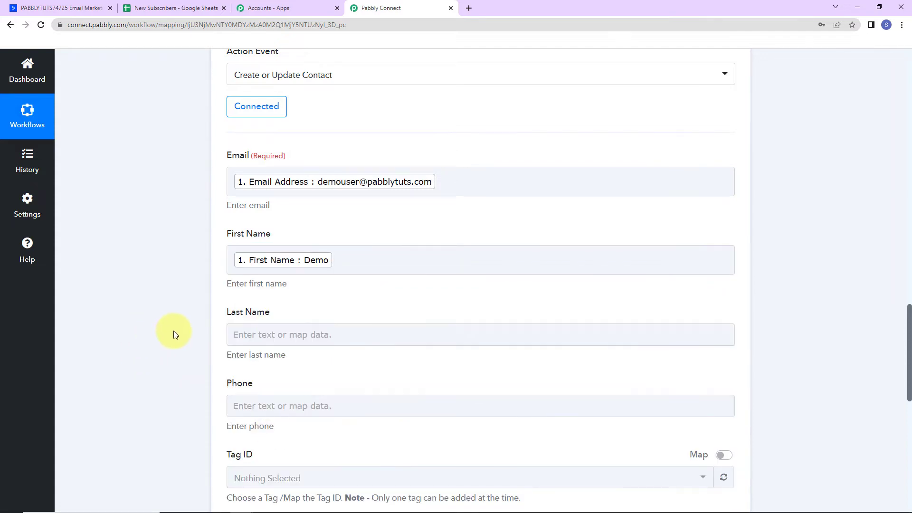
{"action": "left_click", "coordinate": [287, 337]}
{"action": "left_click", "coordinate": [331, 423]}
{"action": "scroll", "coordinate": [404, 464], "scroll_direction": "down", "scroll_amount": 5}
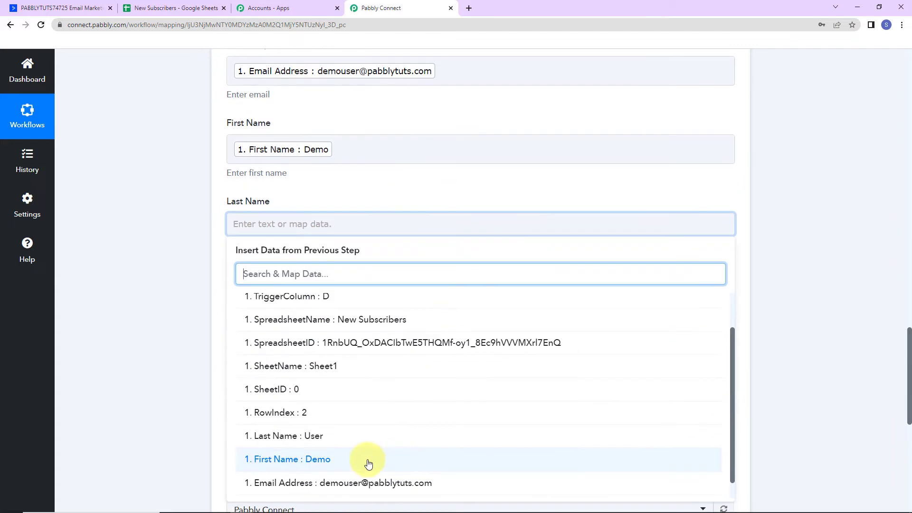
{"action": "left_click", "coordinate": [303, 436]}
Map the Phone field to the sheet row's Contact Number value.
{"action": "scroll", "coordinate": [188, 359], "scroll_direction": "down", "scroll_amount": 2}
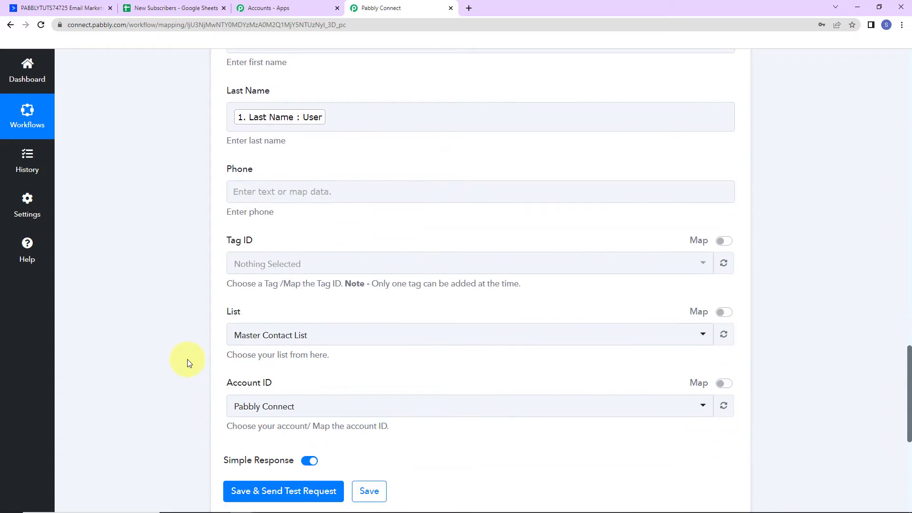
{"action": "left_click", "coordinate": [321, 203]}
{"action": "left_click", "coordinate": [363, 276]}
{"action": "scroll", "coordinate": [383, 444], "scroll_direction": "down", "scroll_amount": 3}
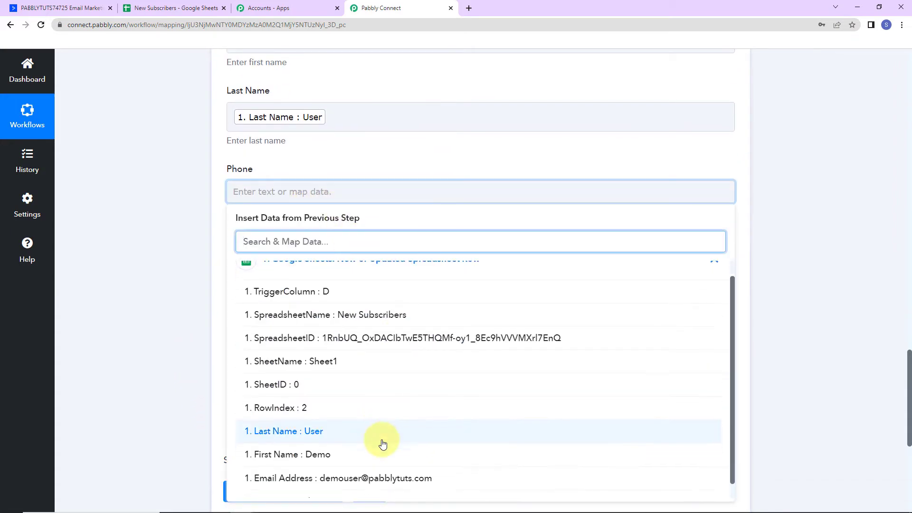
{"action": "left_click", "coordinate": [383, 490]}
{"action": "left_click", "coordinate": [165, 288]}
{"action": "scroll", "coordinate": [248, 214], "scroll_direction": "down", "scroll_amount": 3}
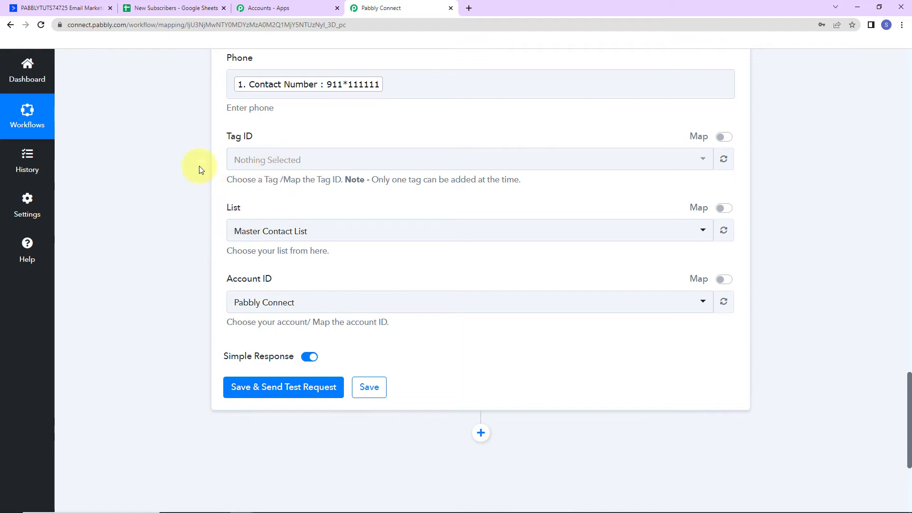
{"action": "left_click", "coordinate": [50, 9]}
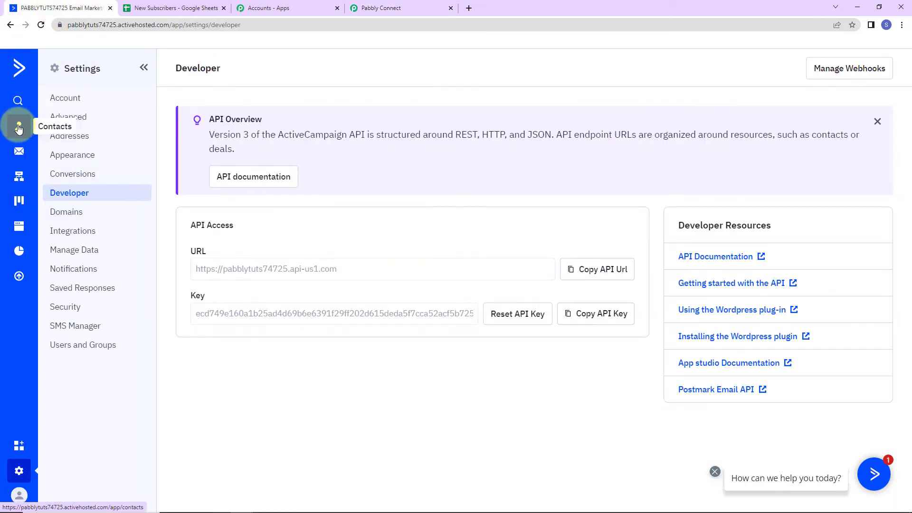
{"action": "left_click", "coordinate": [21, 128]}
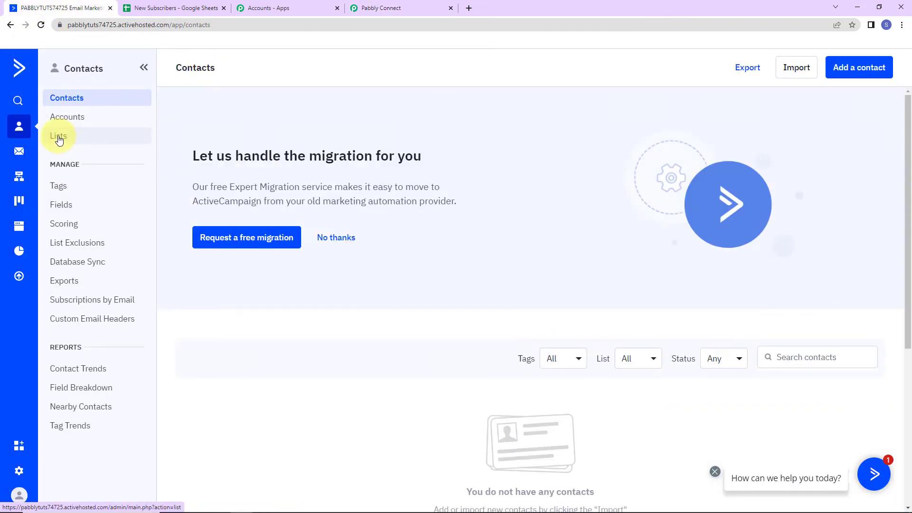
{"action": "left_click", "coordinate": [59, 138]}
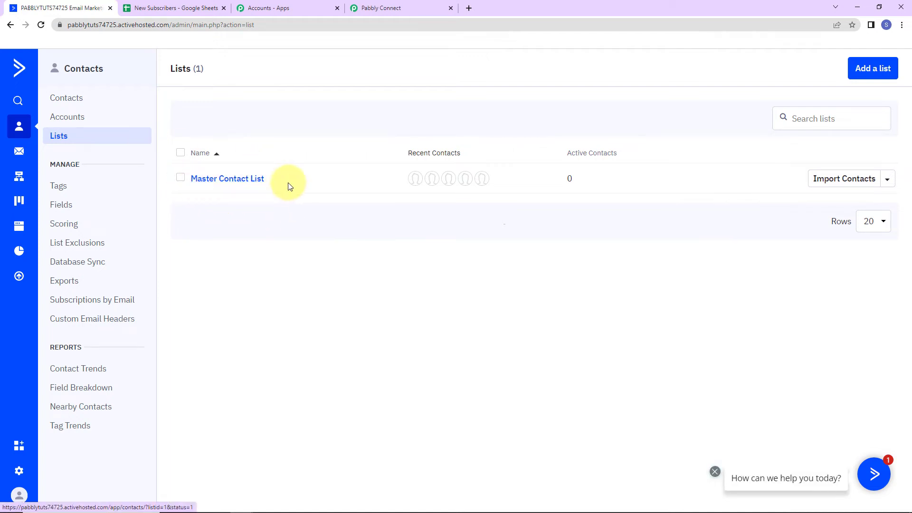
{"action": "left_click", "coordinate": [412, 10]}
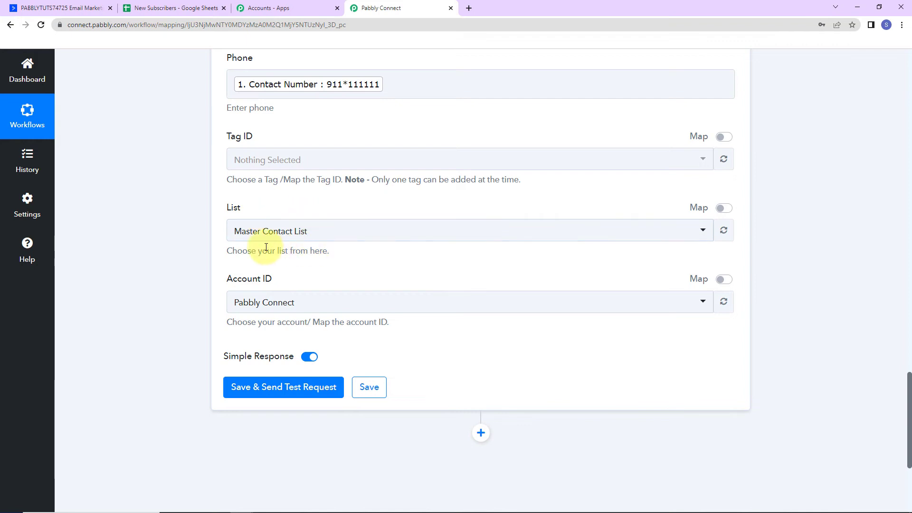
Keep Master Contact List as the target list and return to ActiveCampaign's Lists page.
{"action": "left_click", "coordinate": [326, 236]}
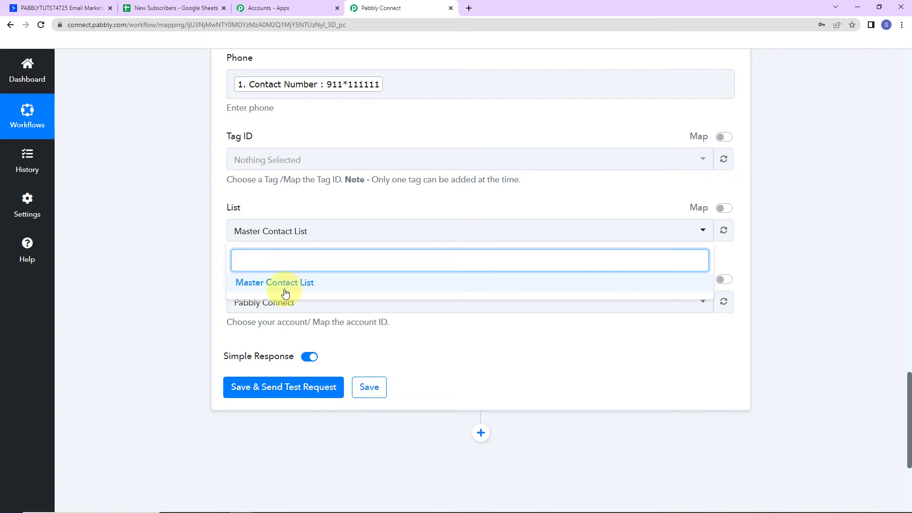
{"action": "left_click", "coordinate": [193, 242]}
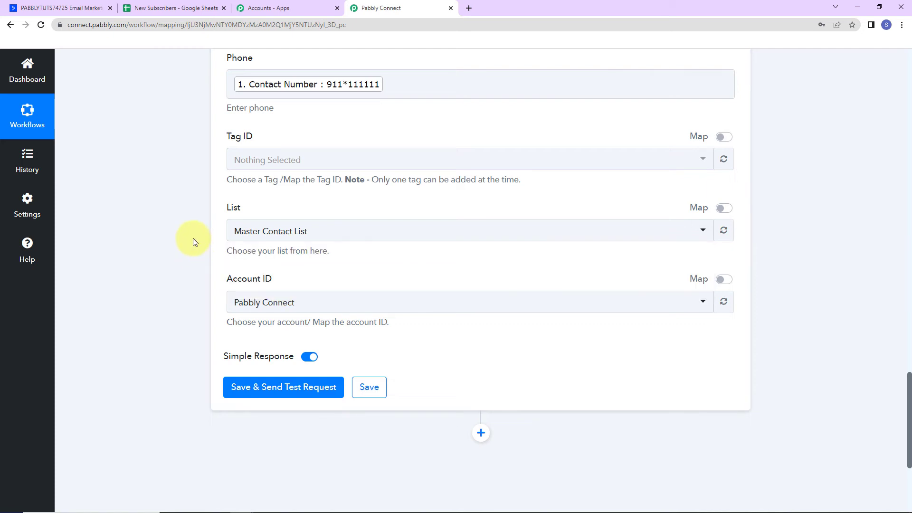
{"action": "left_click", "coordinate": [47, 10]}
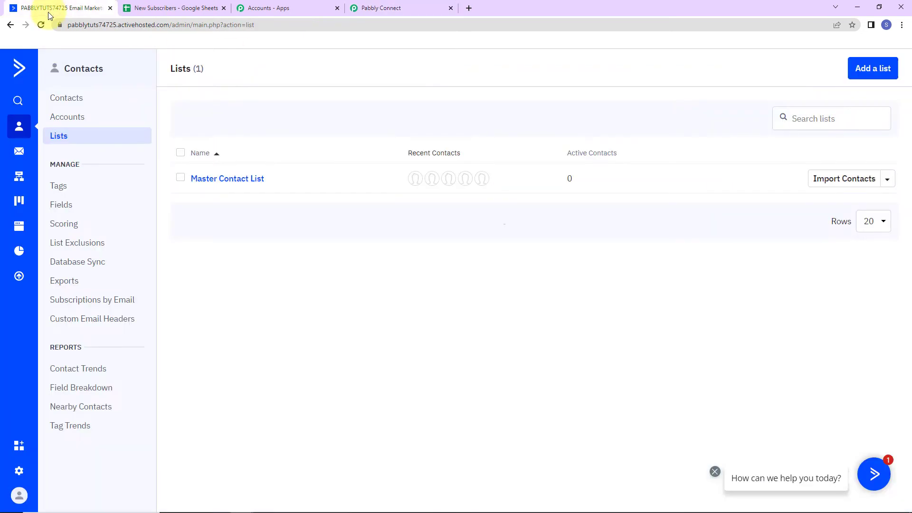
Confirm ActiveCampaign's Accounts page lists the Pabbly Connect account, then return to the workflow form.
{"action": "left_click", "coordinate": [71, 121]}
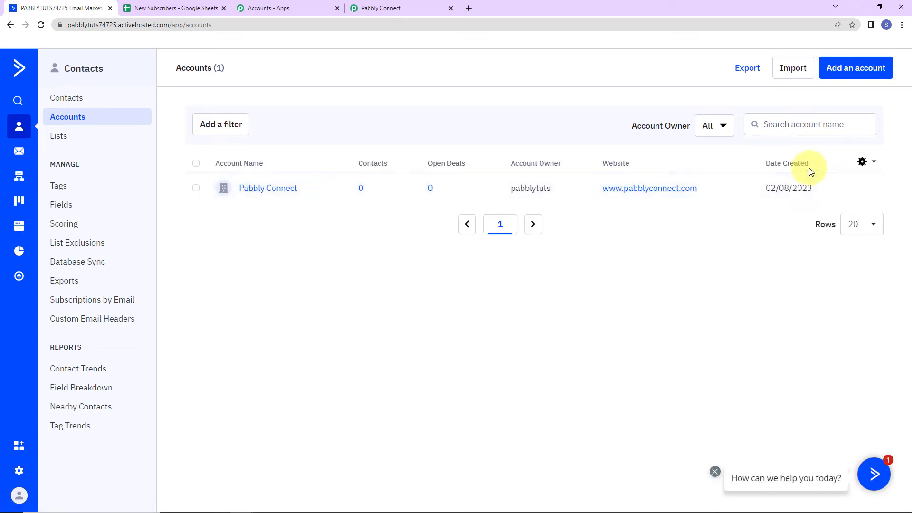
{"action": "left_click", "coordinate": [403, 7]}
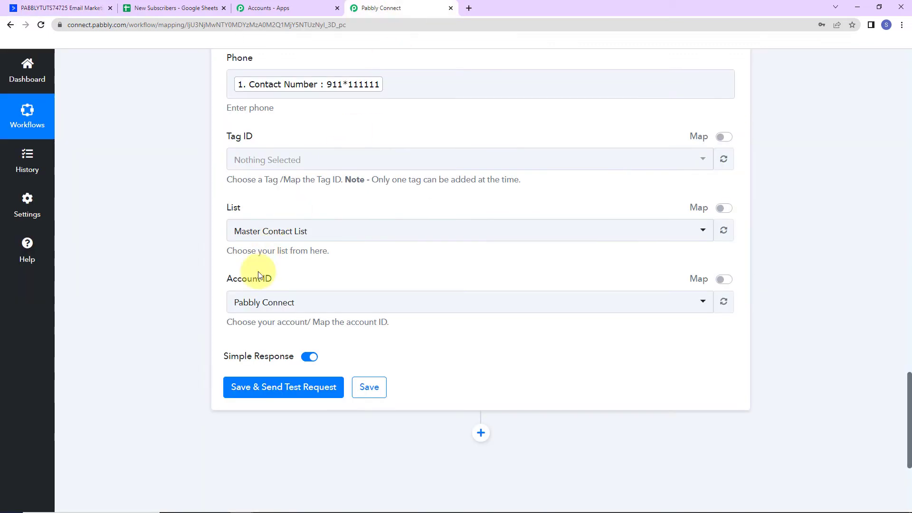
Keep Pabbly Connect as Account ID, save the ActiveCampaign step, and check the test response fields.
{"action": "left_click", "coordinate": [297, 303]}
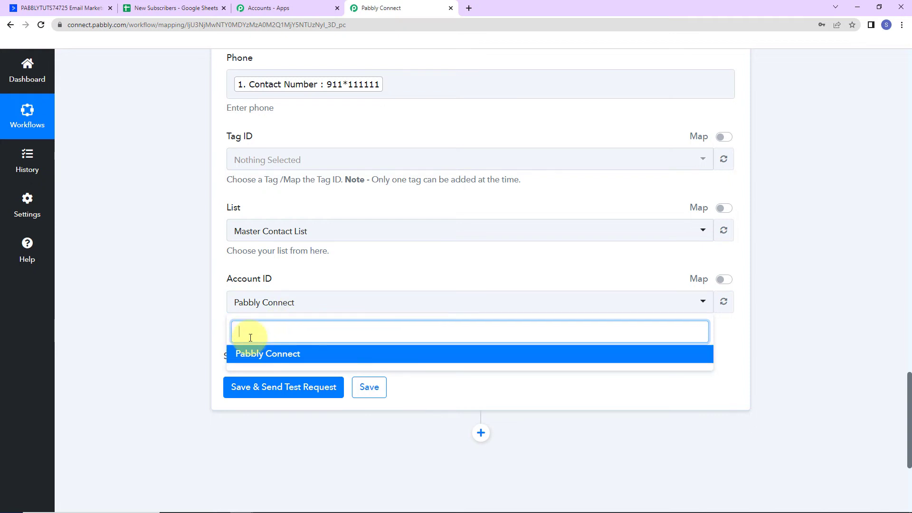
{"action": "left_click", "coordinate": [169, 312]}
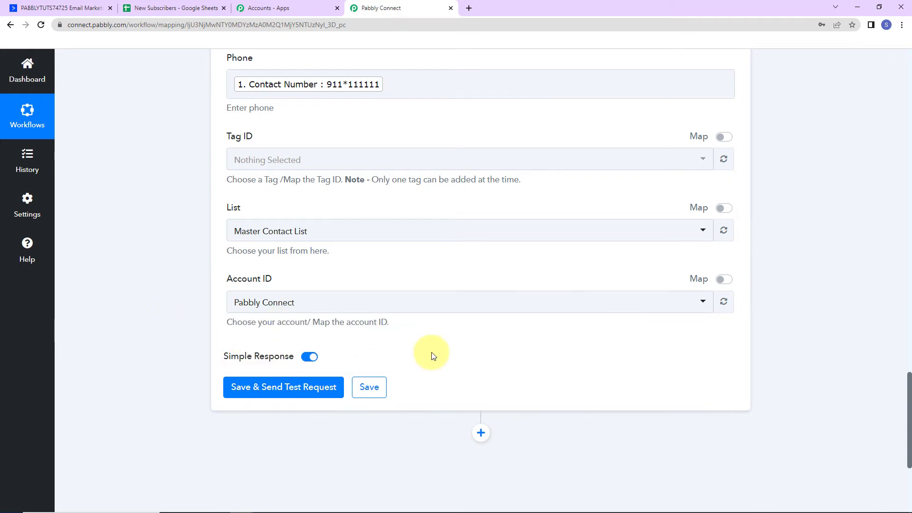
{"action": "left_click", "coordinate": [258, 390]}
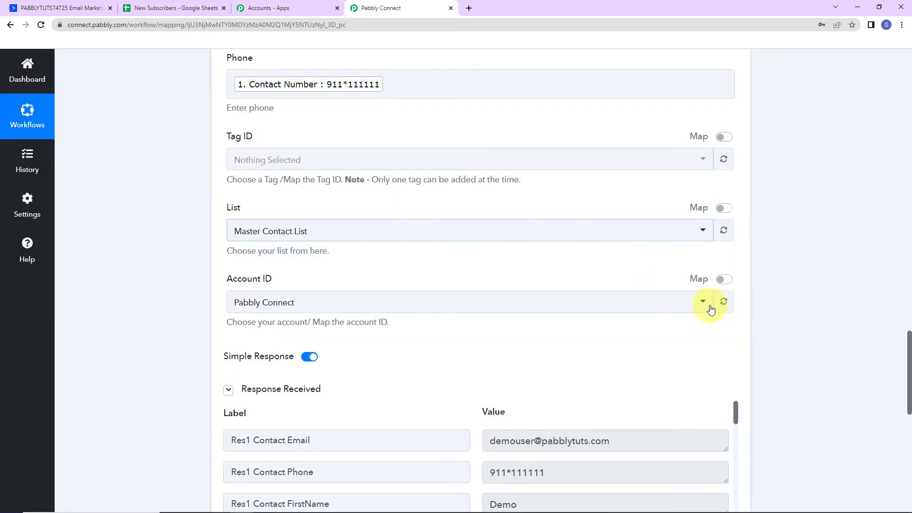
{"action": "scroll", "coordinate": [776, 306], "scroll_direction": "down", "scroll_amount": 5}
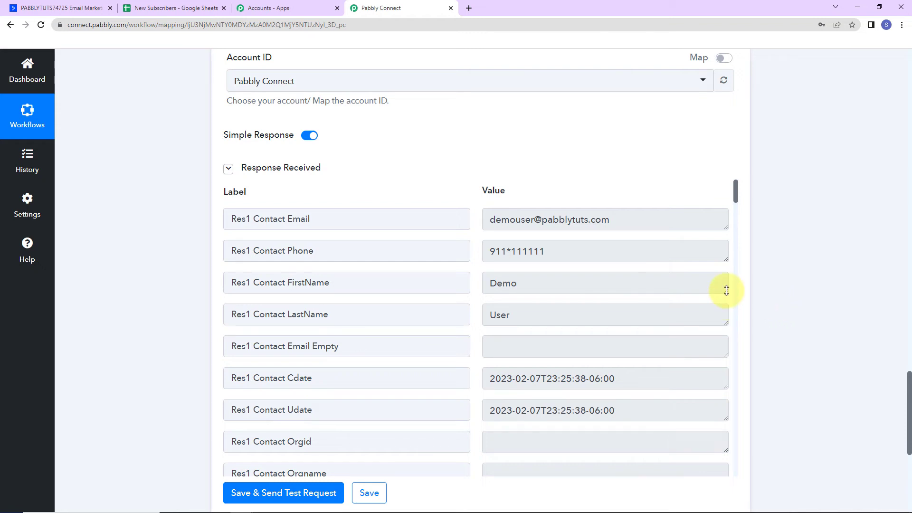
Check the test contact in ActiveCampaign Contacts and under the Pabbly Connect account, then return to New Subscribers.
{"action": "left_click", "coordinate": [64, 10]}
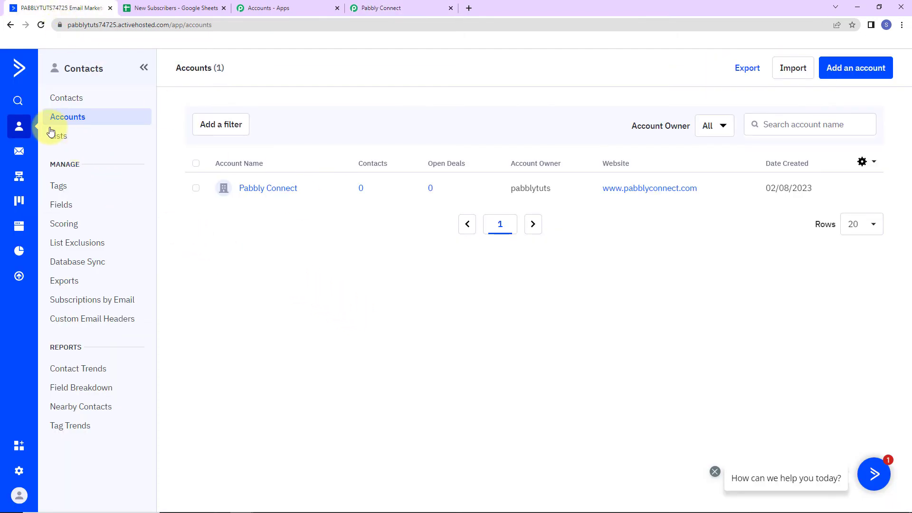
{"action": "left_click", "coordinate": [66, 100]}
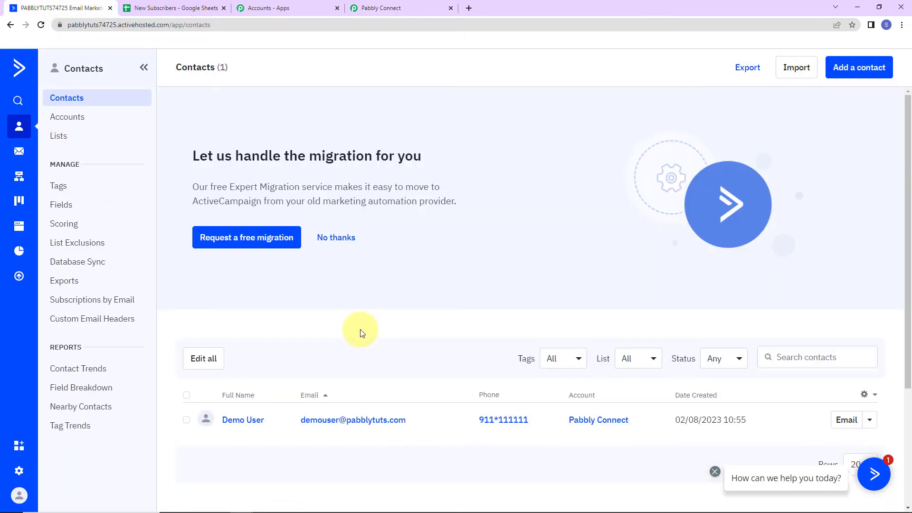
{"action": "scroll", "coordinate": [333, 313], "scroll_direction": "down", "scroll_amount": 3}
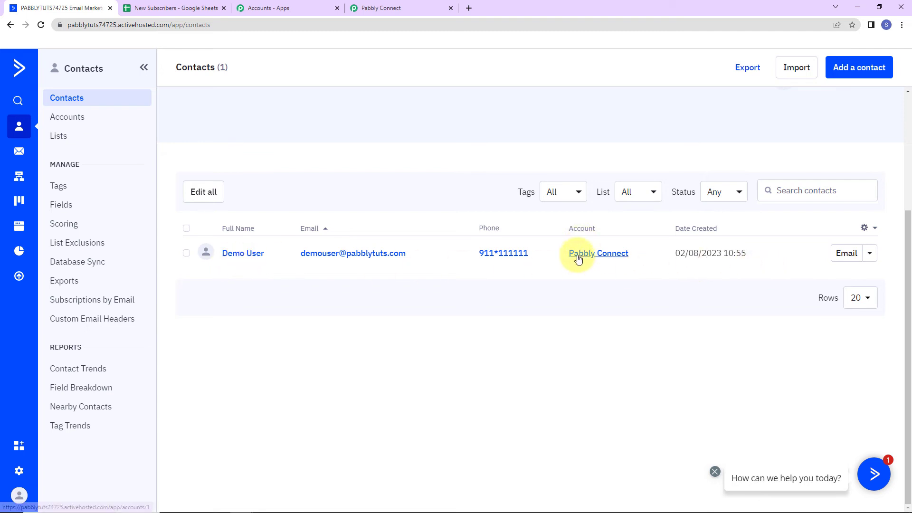
{"action": "left_click", "coordinate": [612, 255]}
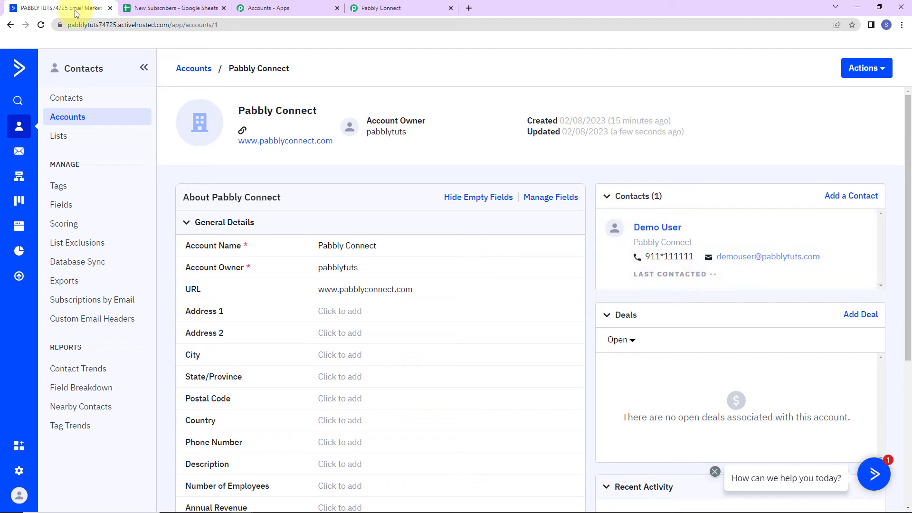
{"action": "left_click", "coordinate": [177, 10]}
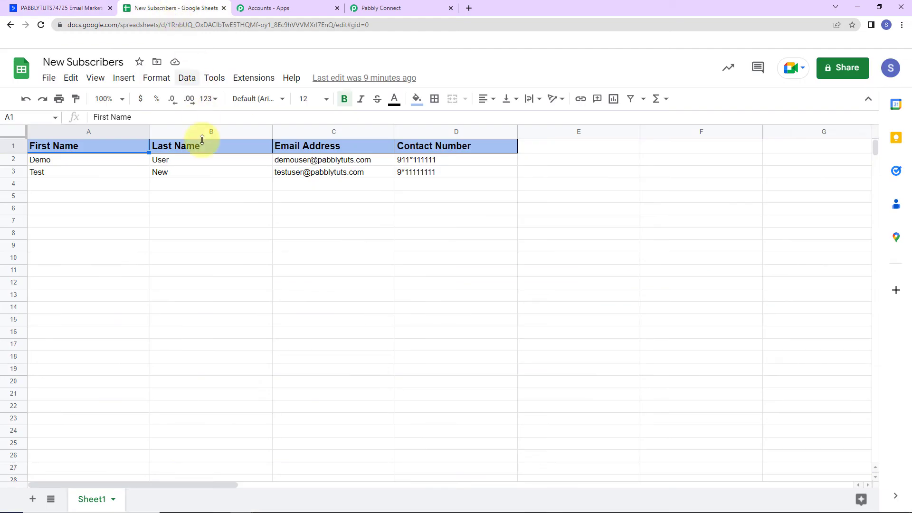
Enter a new subscriber's first name, last name, email and contact number in row 4 (A4–D4).
{"action": "left_click", "coordinate": [61, 186]}
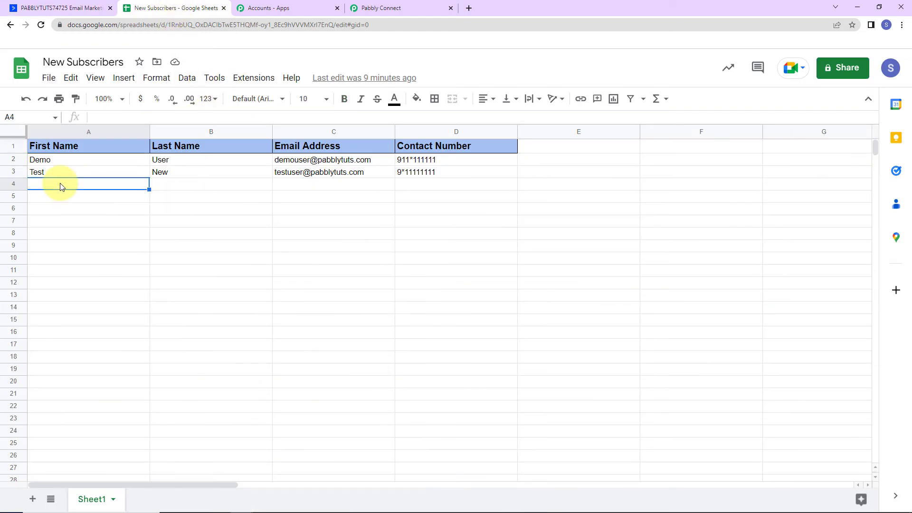
{"action": "type", "text": "Dear"}
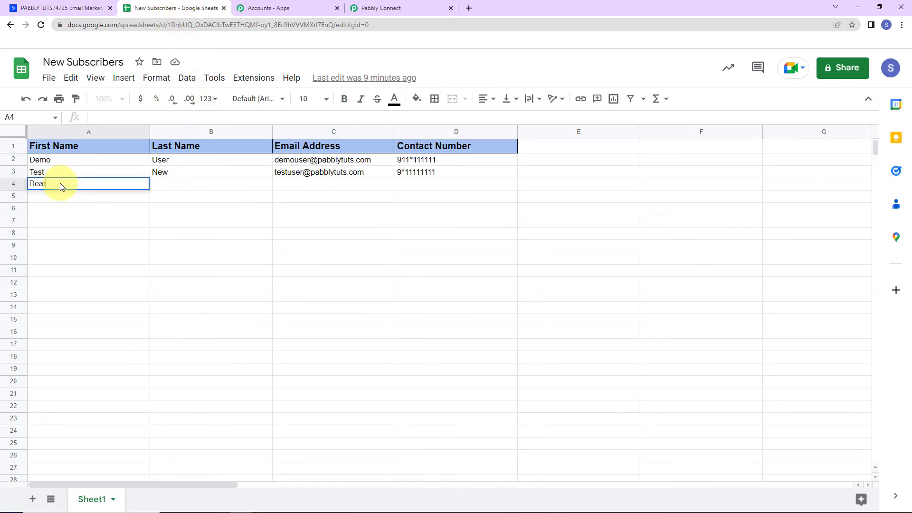
{"action": "key", "text": "Tab"}
{"action": "type", "text": "Sir"}
{"action": "key", "text": "Tab"}
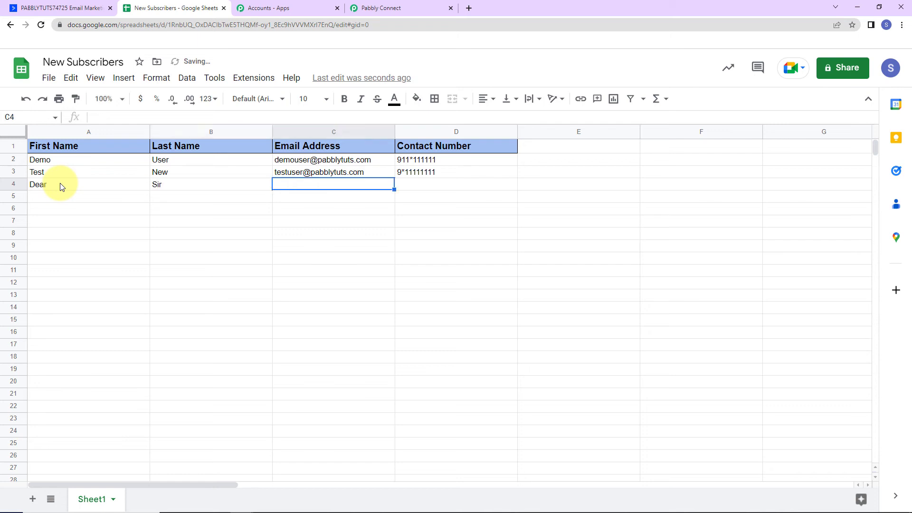
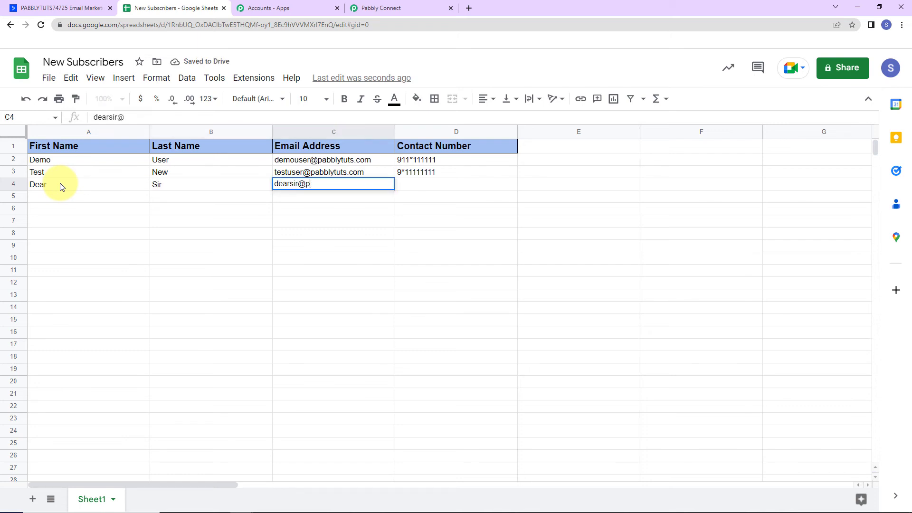
{"action": "key", "text": "Tab"}
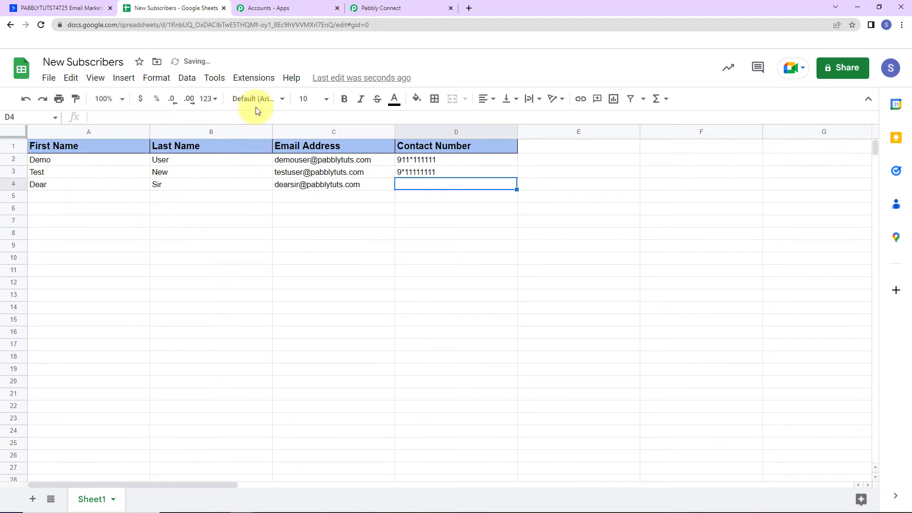
{"action": "type", "text": "91"}
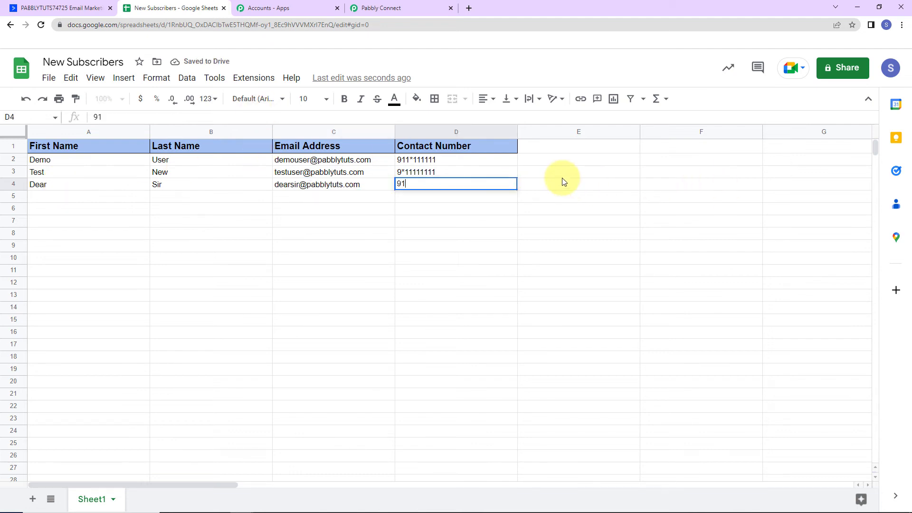
{"action": "type", "text": "111111*"}
{"action": "key", "text": "Return"}
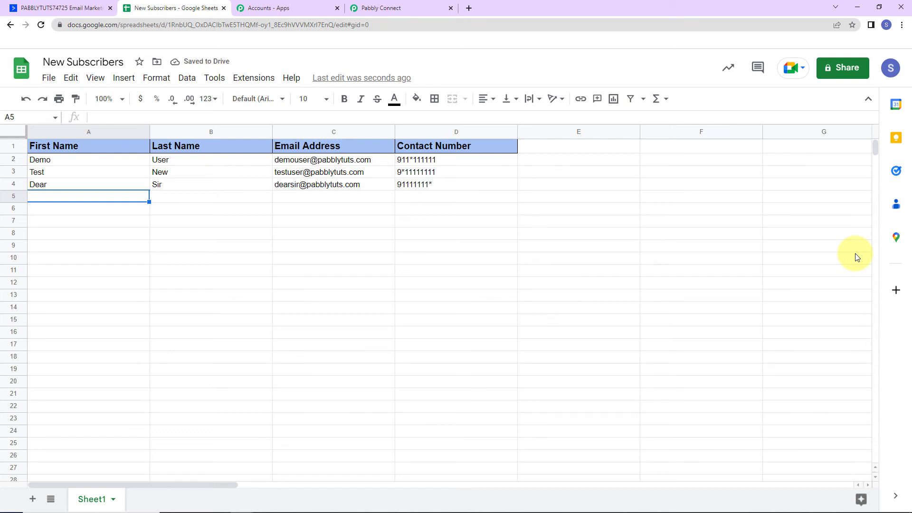
{"action": "left_click", "coordinate": [60, 9]}
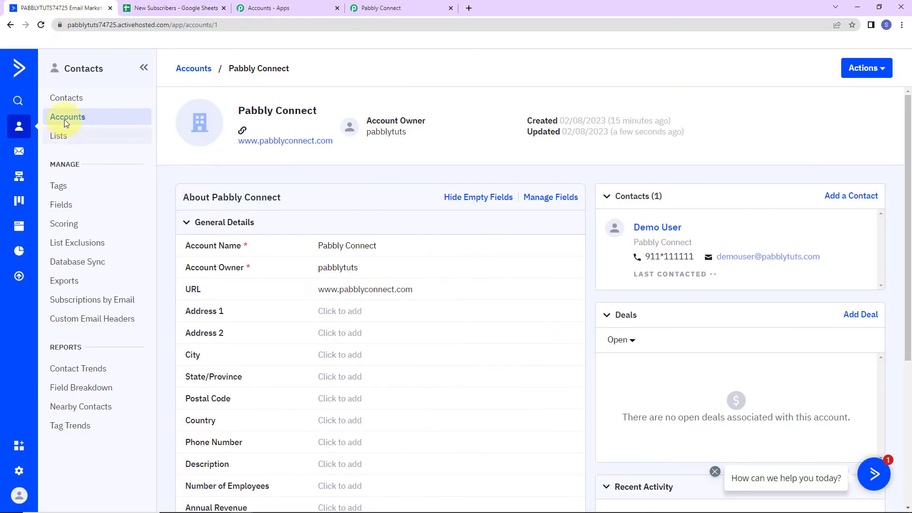
Confirm ActiveCampaign Contacts now shows 2 contacts including the new subscriber, then return to Pabbly Connect.
{"action": "left_click", "coordinate": [66, 99]}
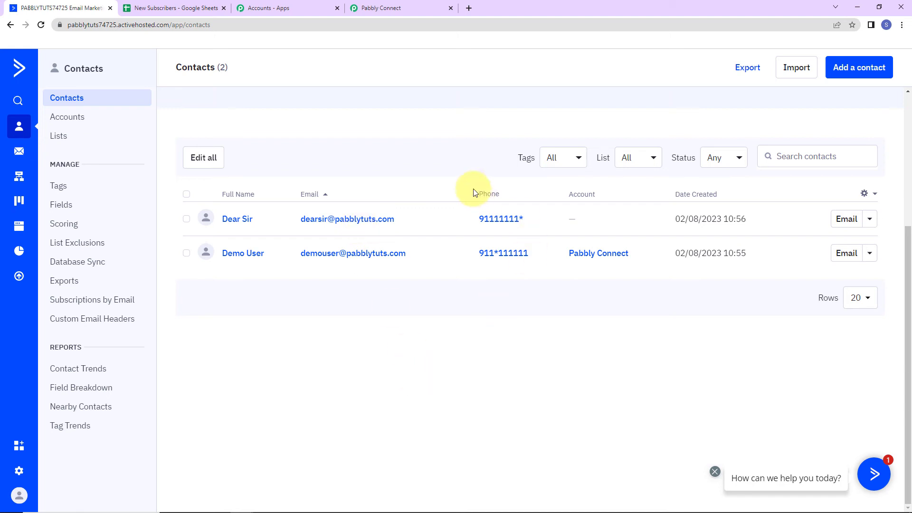
{"action": "left_click", "coordinate": [410, 7]}
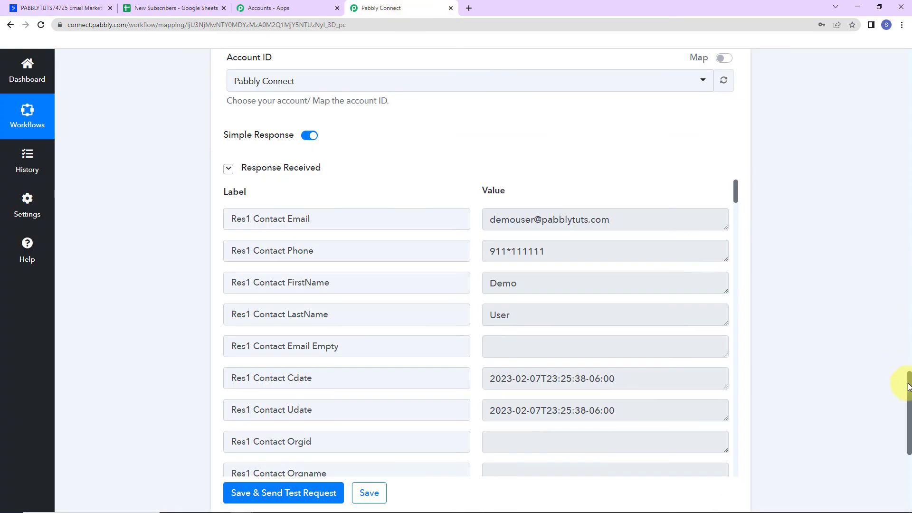
Collapse the Google Sheets New or Updated Spreadsheet Row trigger and the ActiveCampaign Create or Update Contact action.
{"action": "left_click_drag", "start_coordinate": [908, 377], "coordinate": [902, 28]}
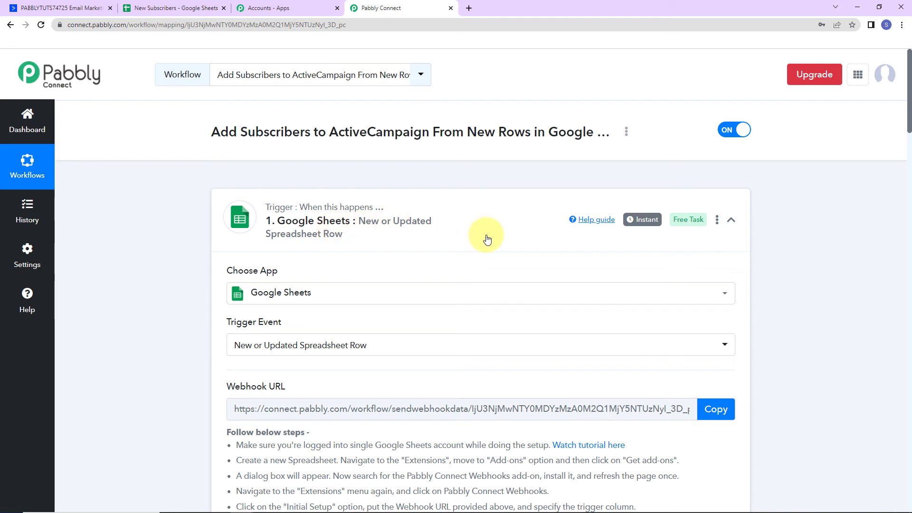
{"action": "left_click", "coordinate": [730, 220]}
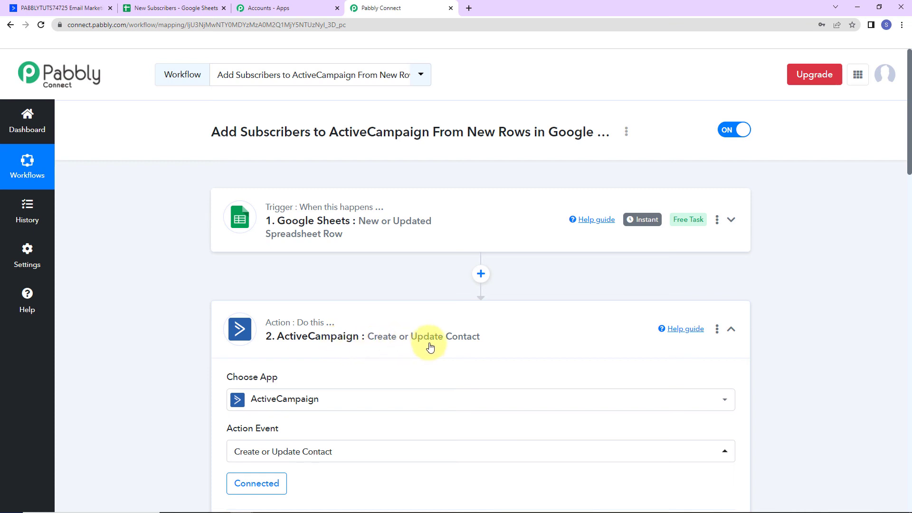
{"action": "left_click", "coordinate": [731, 329]}
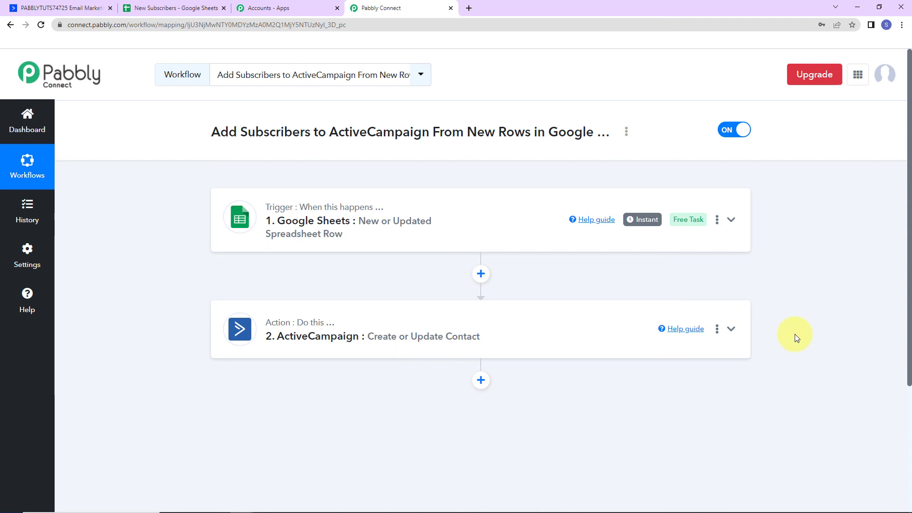